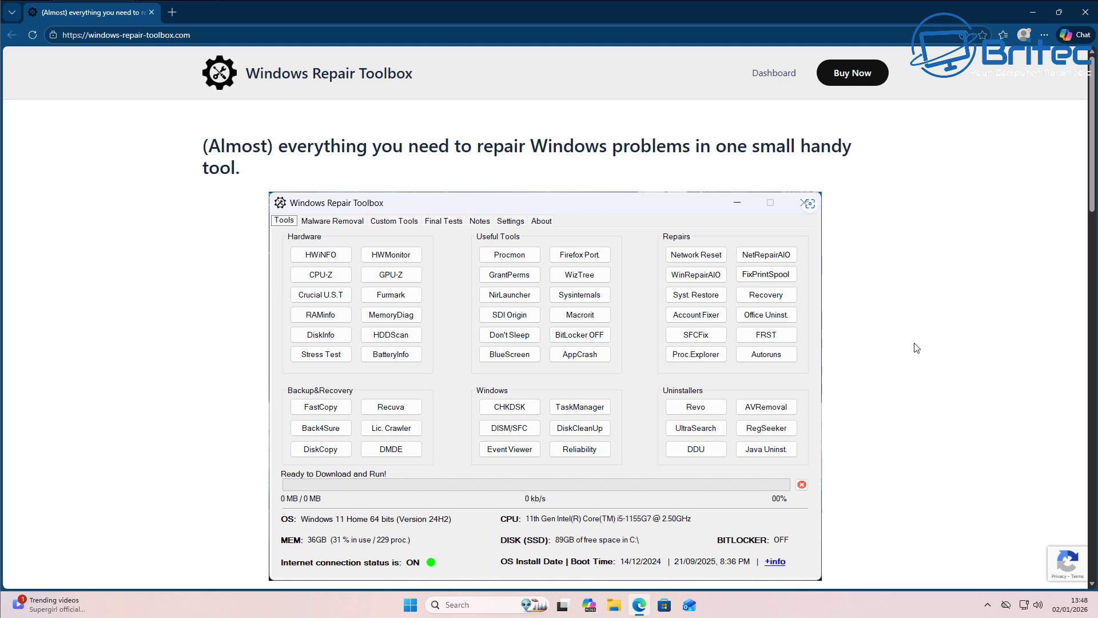
Scroll down the windows-repair-toolbox.com page and download the free edition zip
middle_click(975, 368)
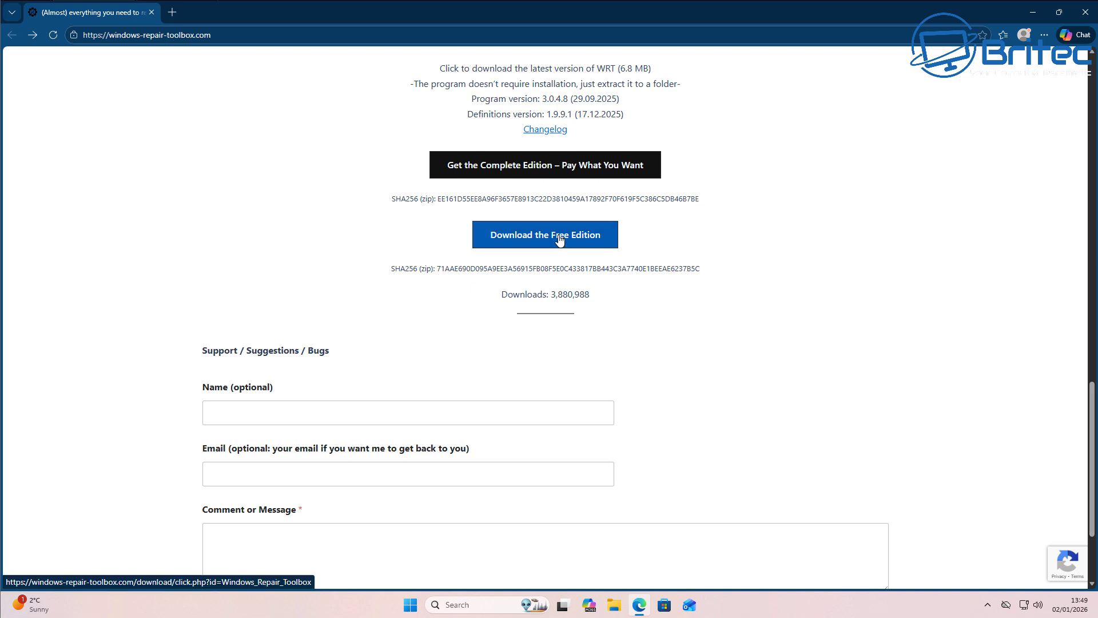
left_click(560, 239)
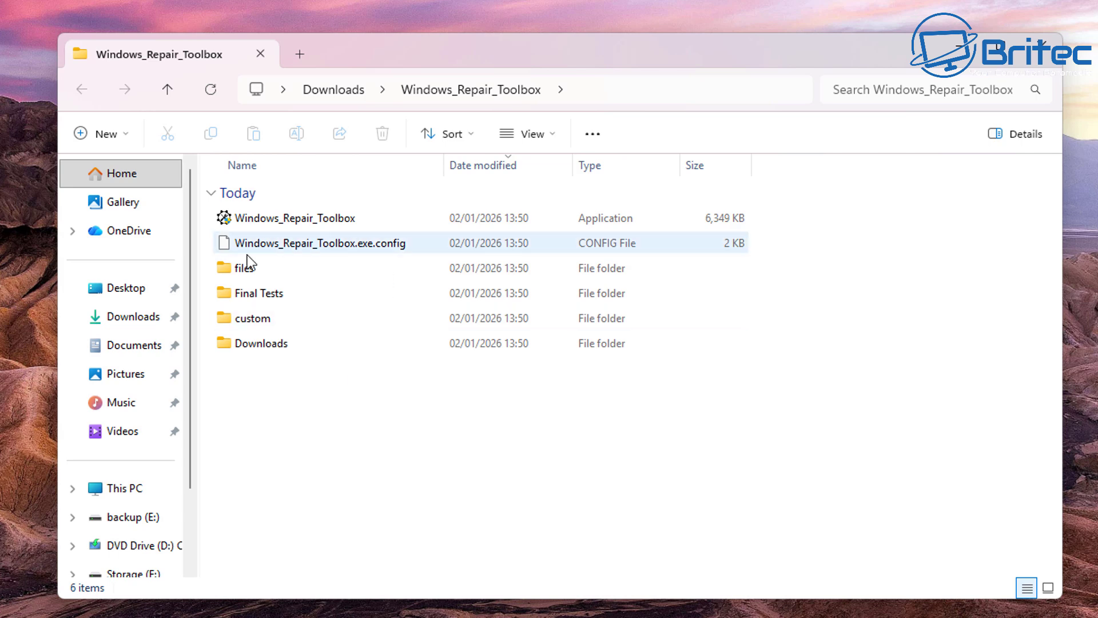
Launch Windows_Repair_Toolbox.exe from the extracted Windows_Repair_Toolbox folder
mouse_move(320, 300)
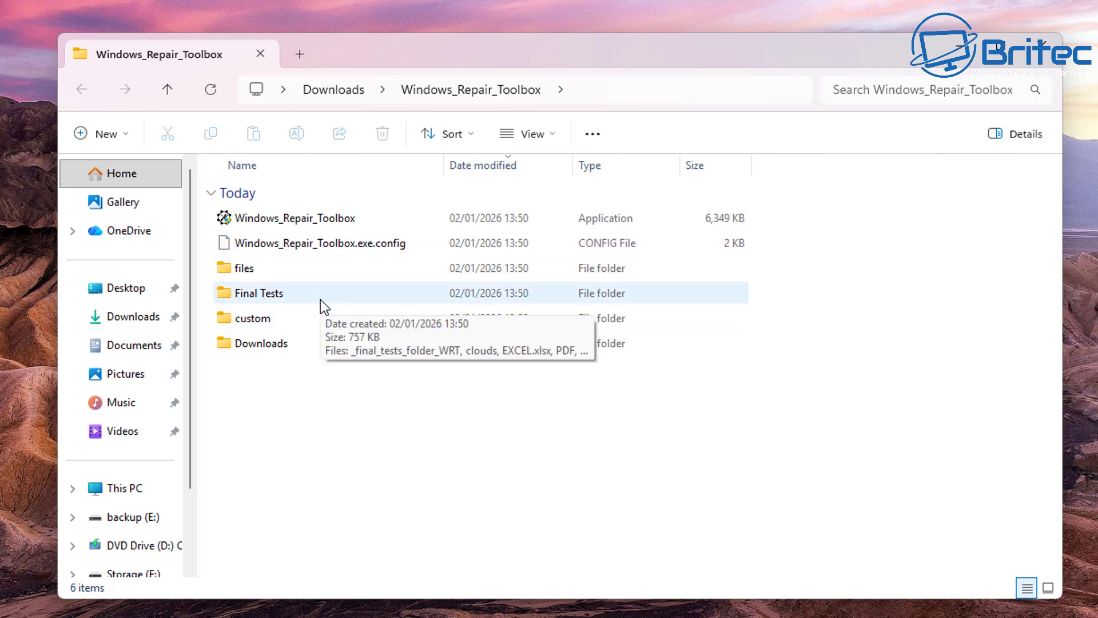
left_click(316, 218)
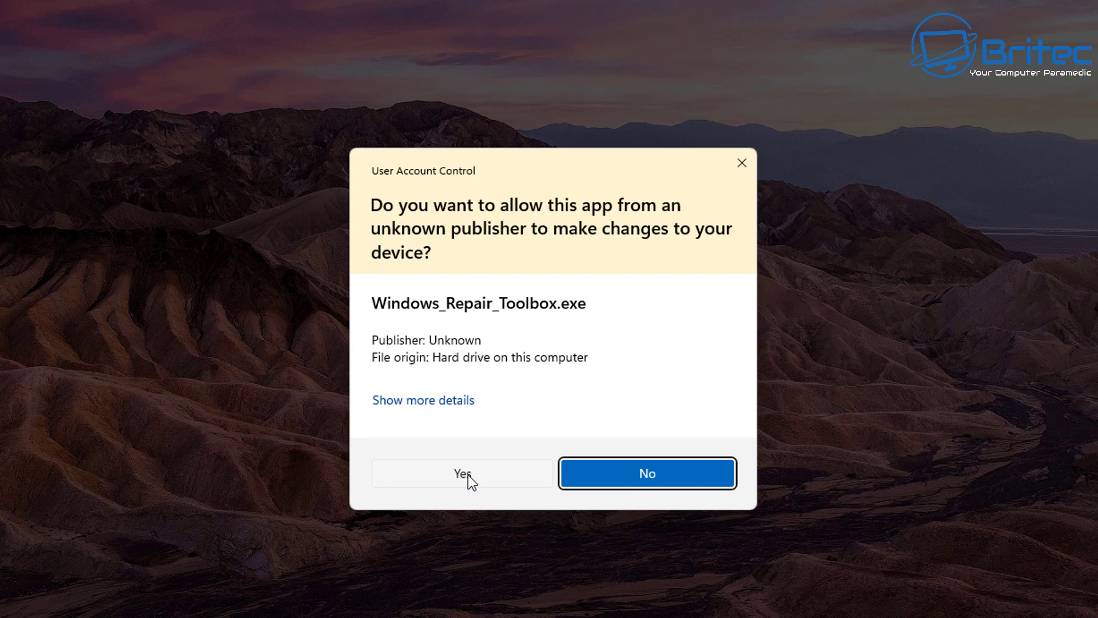
Approve the UAC prompt, move the folder window aside, and accept the toolbox licence
left_click(468, 475)
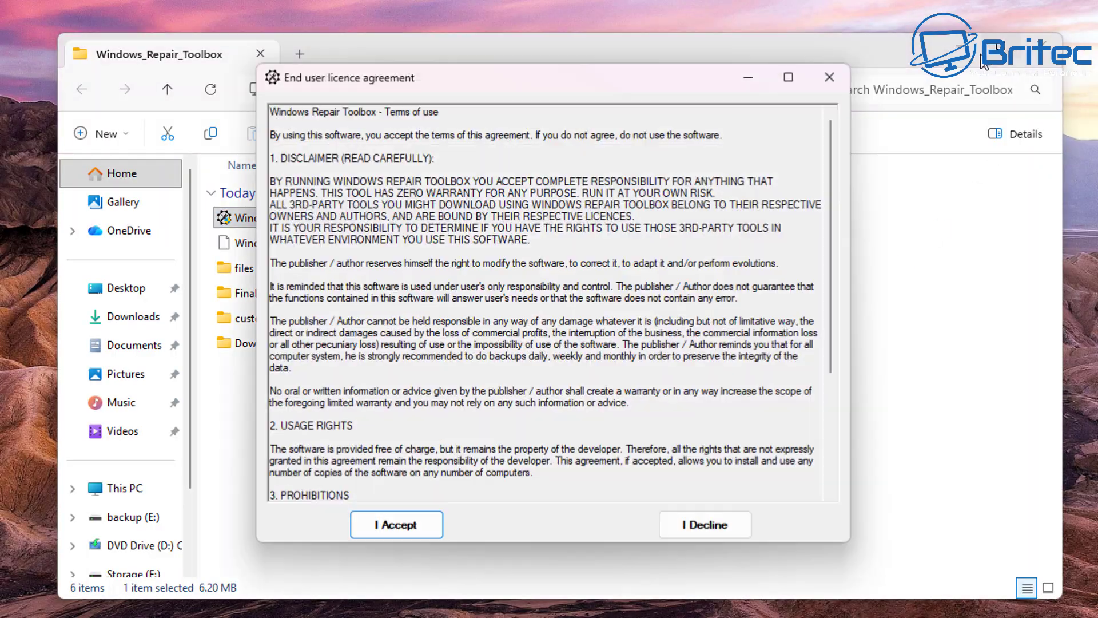
left_click(962, 54)
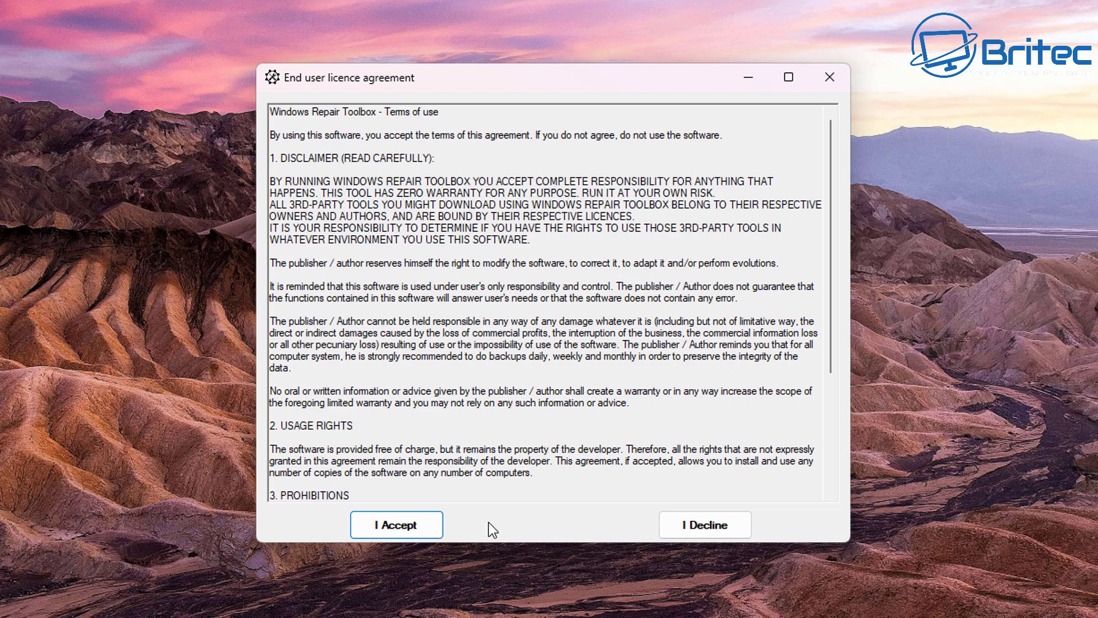
left_click(413, 522)
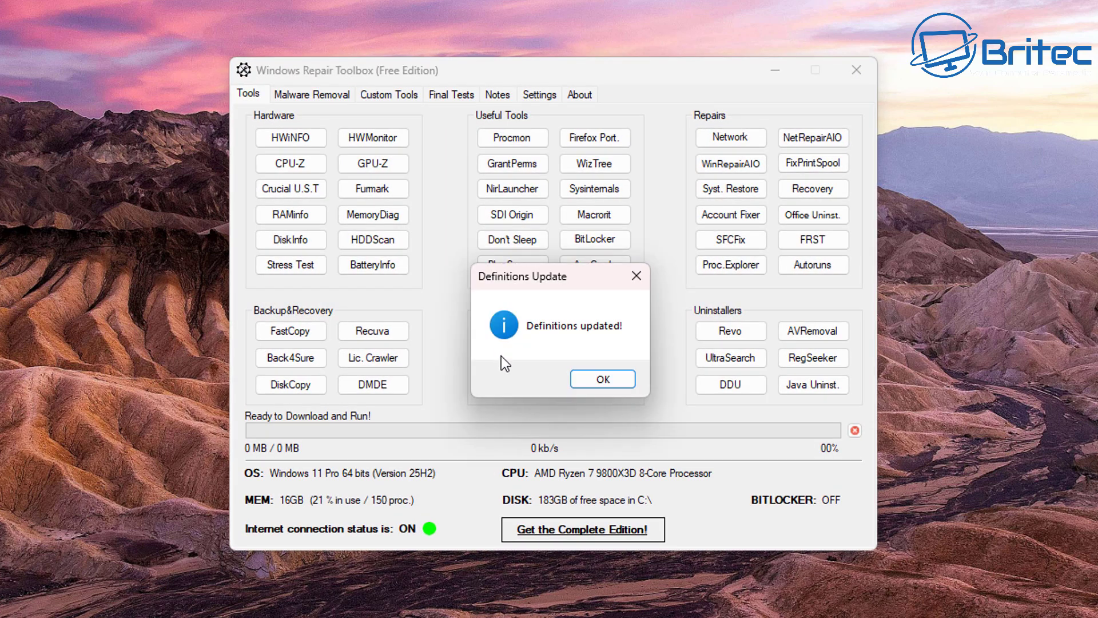
Dismiss the 'Definitions updated!' message to reveal the Tools tab
left_click(613, 381)
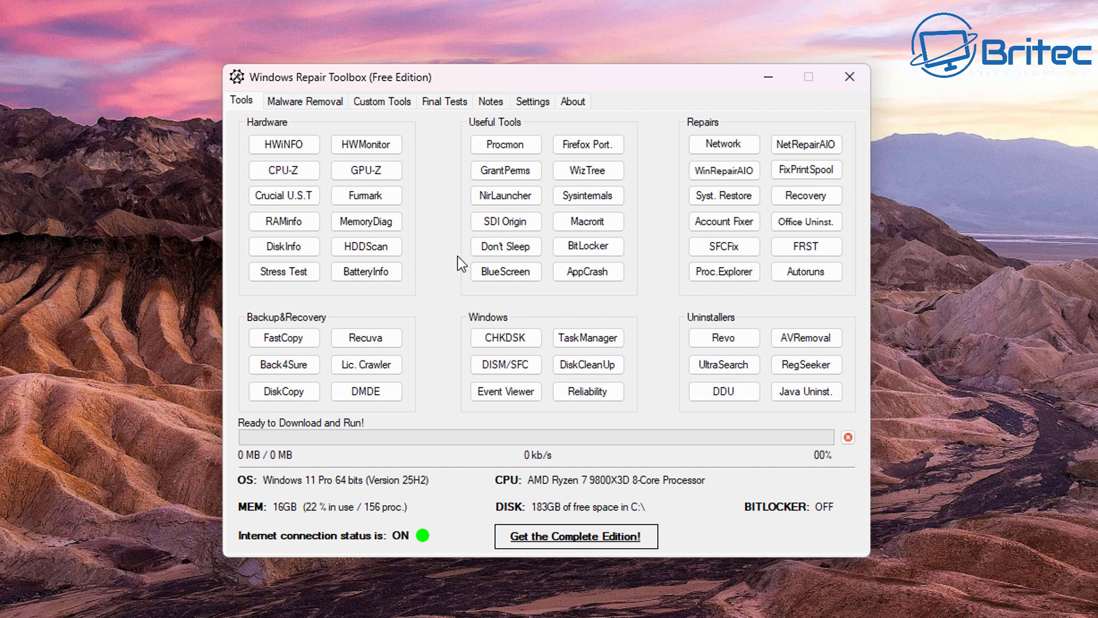
Launch Procmon from the Tools tab, agree to its licence, then close it
left_click(505, 145)
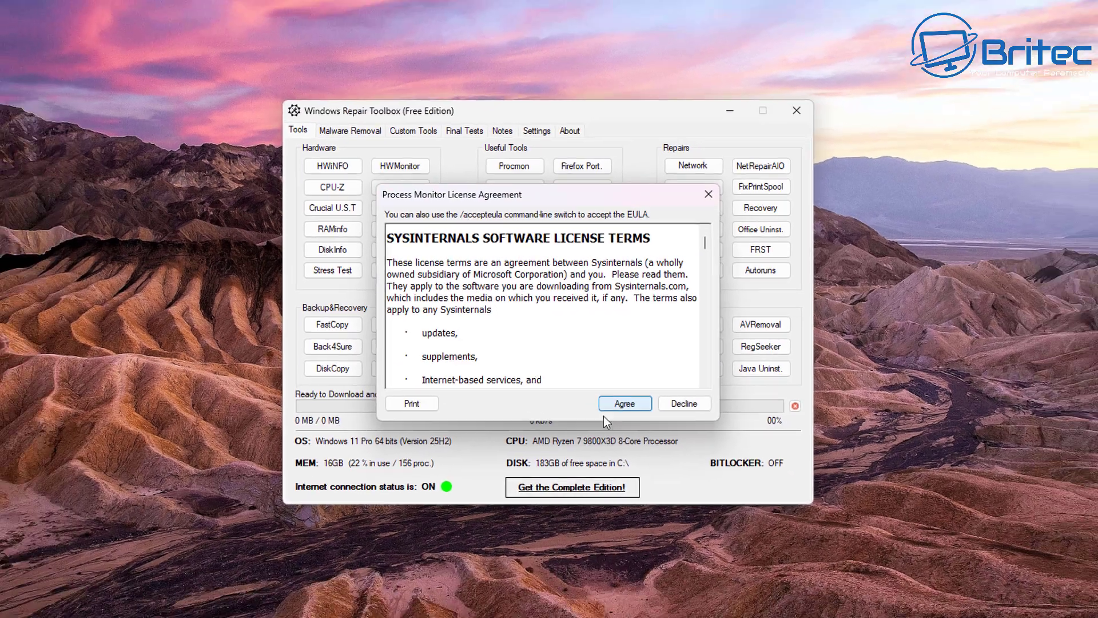
left_click(625, 404)
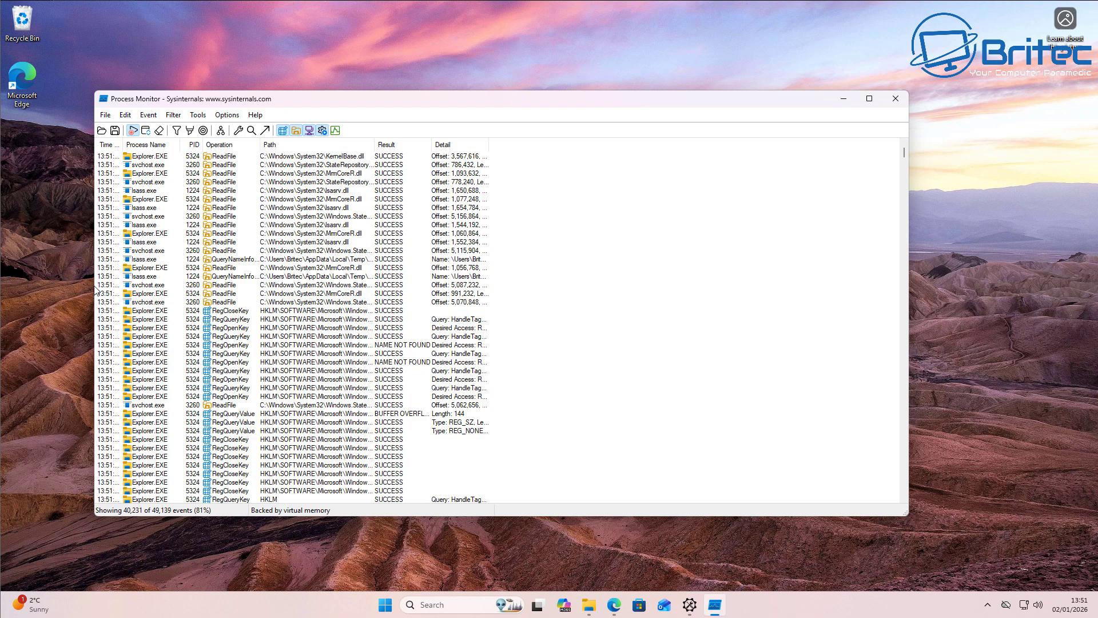
left_click(896, 99)
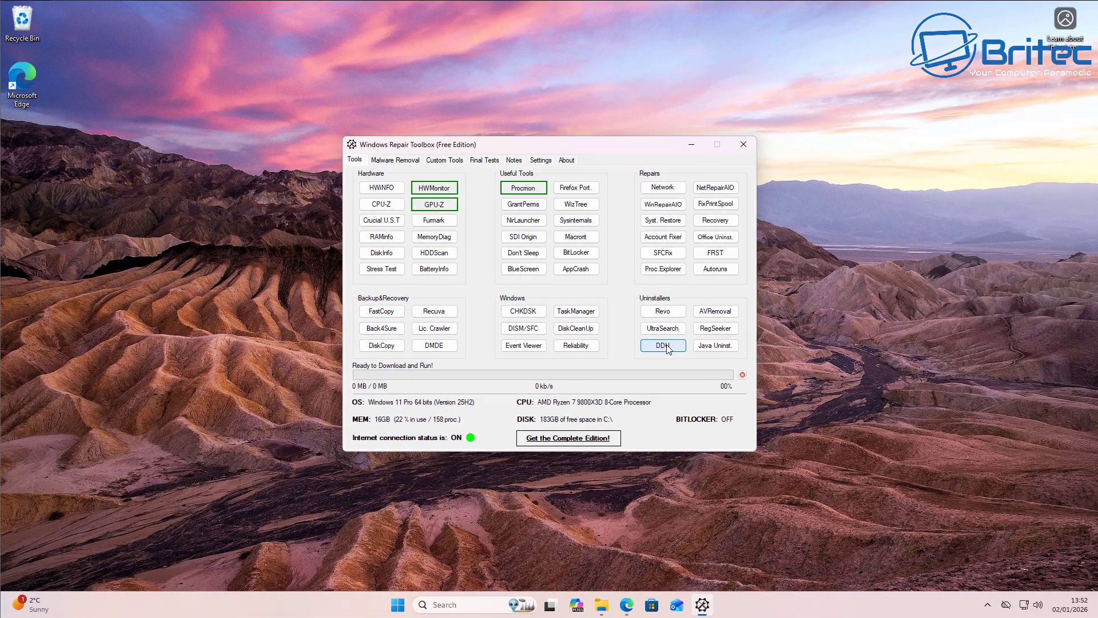
Open DDU, dismiss its notices, close Options and the Safe Mode warning, then exit
left_click(667, 347)
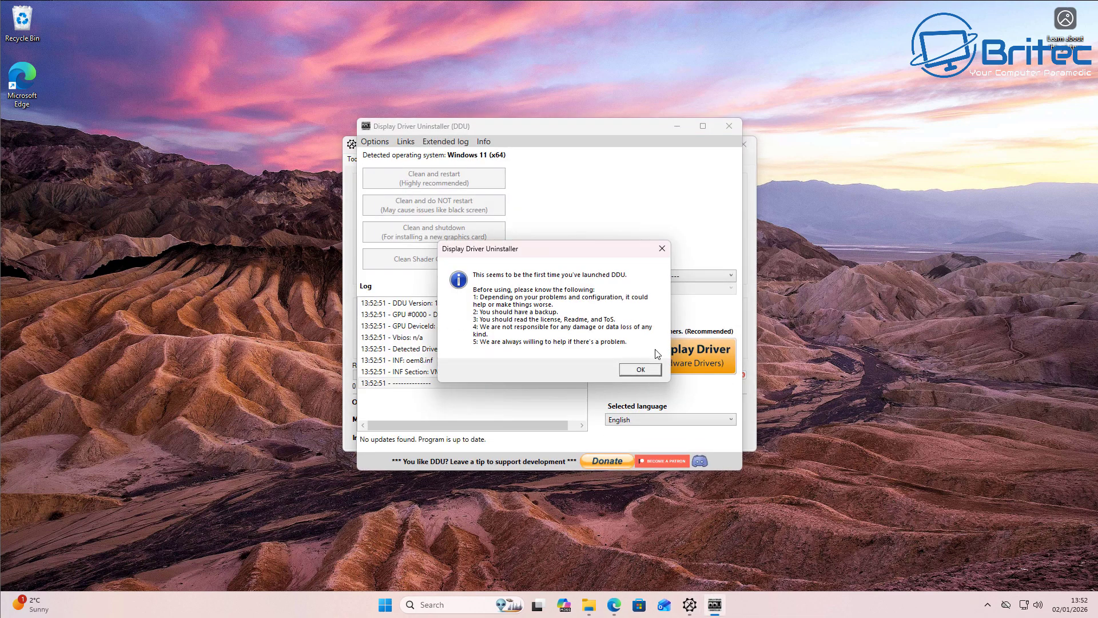
left_click(642, 371)
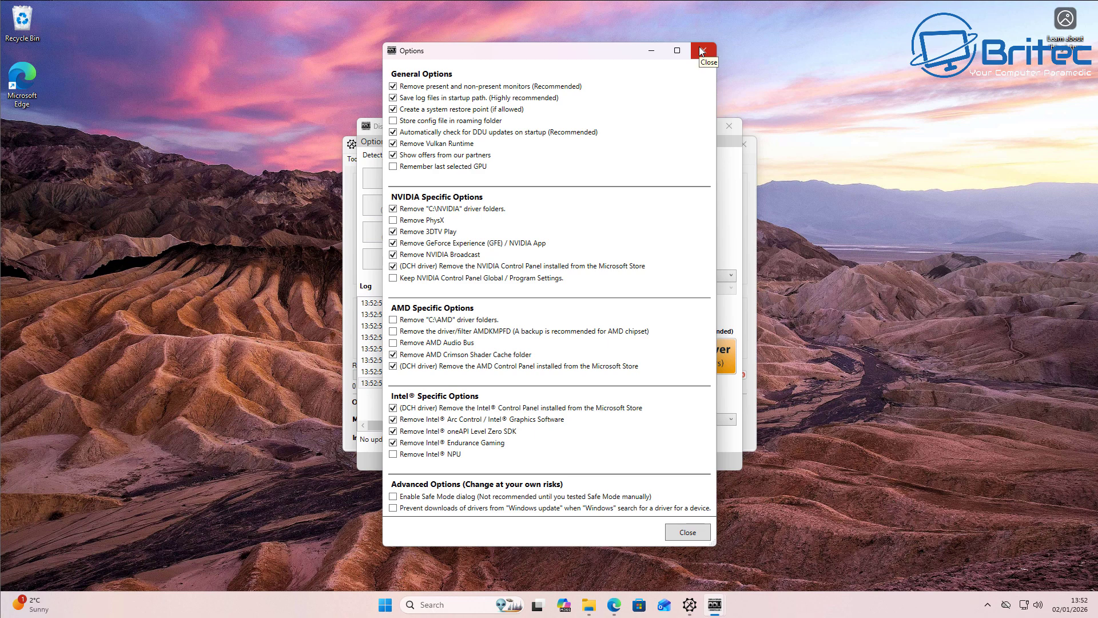
left_click(700, 50)
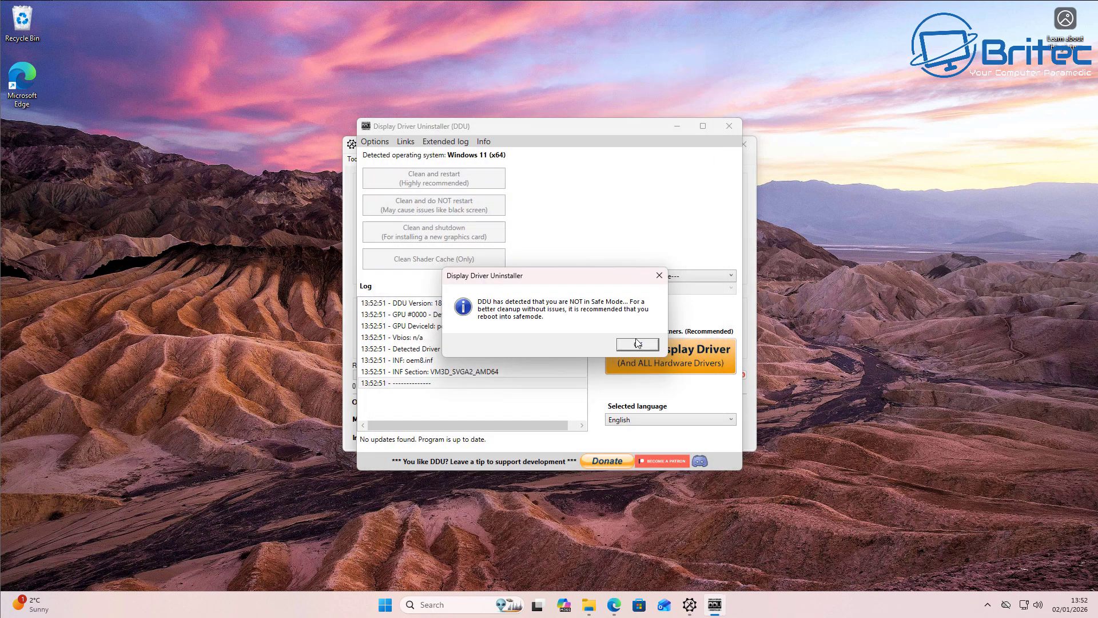
left_click(636, 342)
left_click(730, 125)
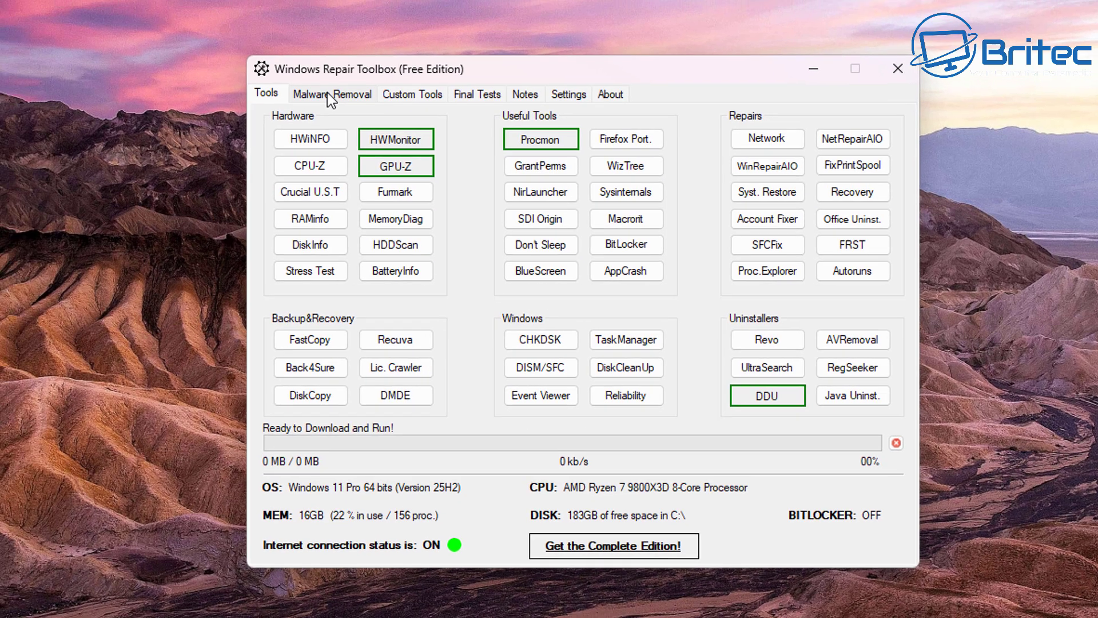
Switch to the Malware Removal tab and run RKill
left_click(295, 83)
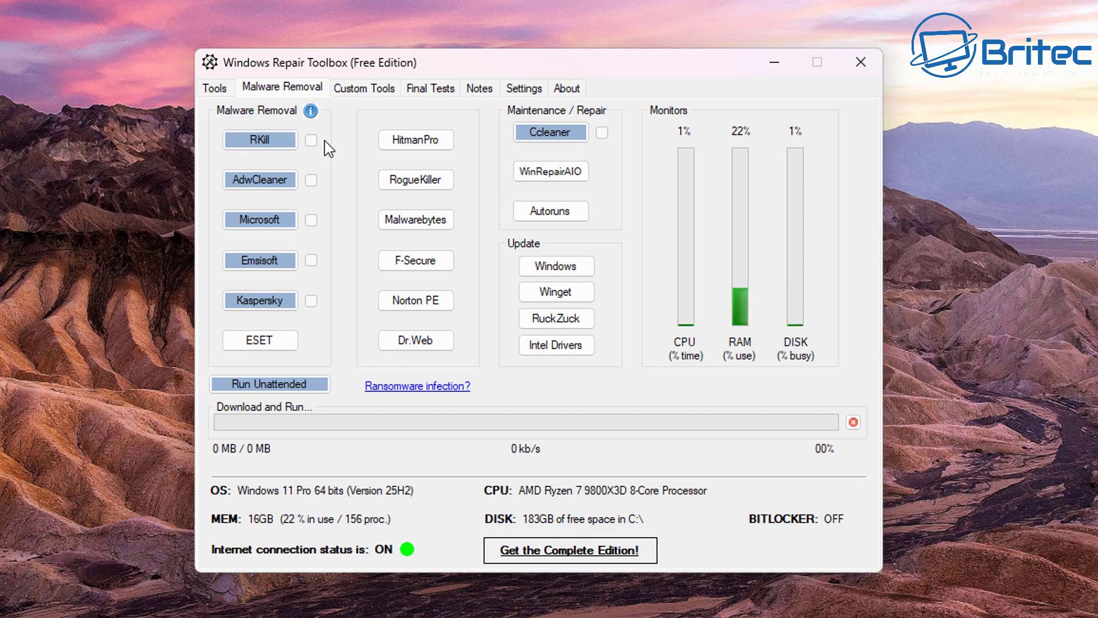
left_click(270, 148)
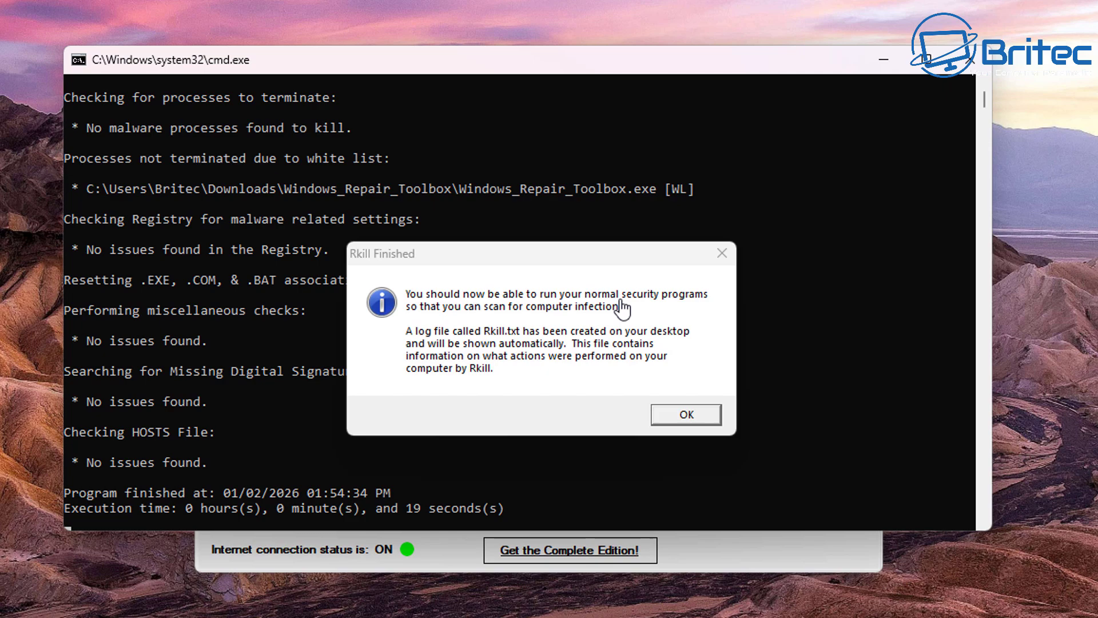
Acknowledge Rkill Finished, then bring forward and scroll through the rkill-log report
left_click(685, 417)
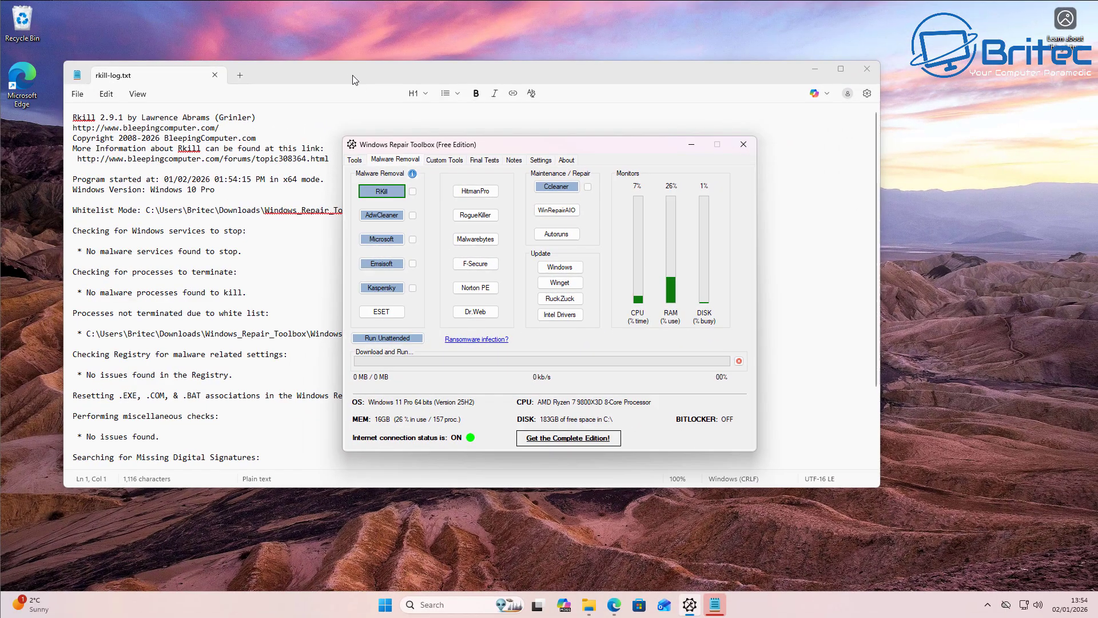
left_click(351, 67)
left_click_drag(351, 67, 428, 88)
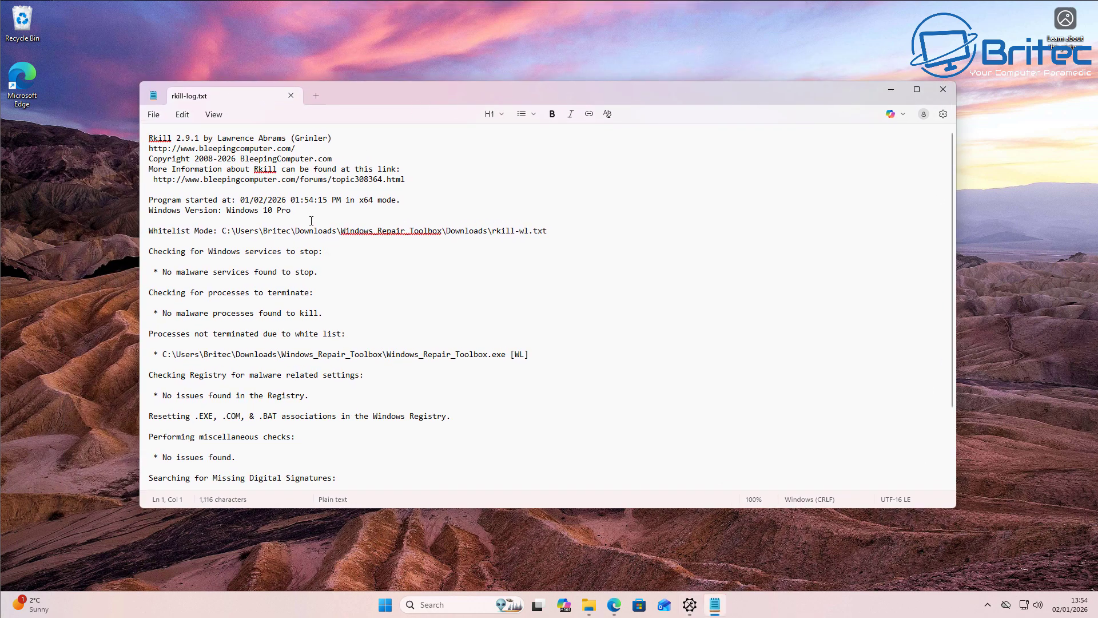
scroll(319, 309, "down", 3)
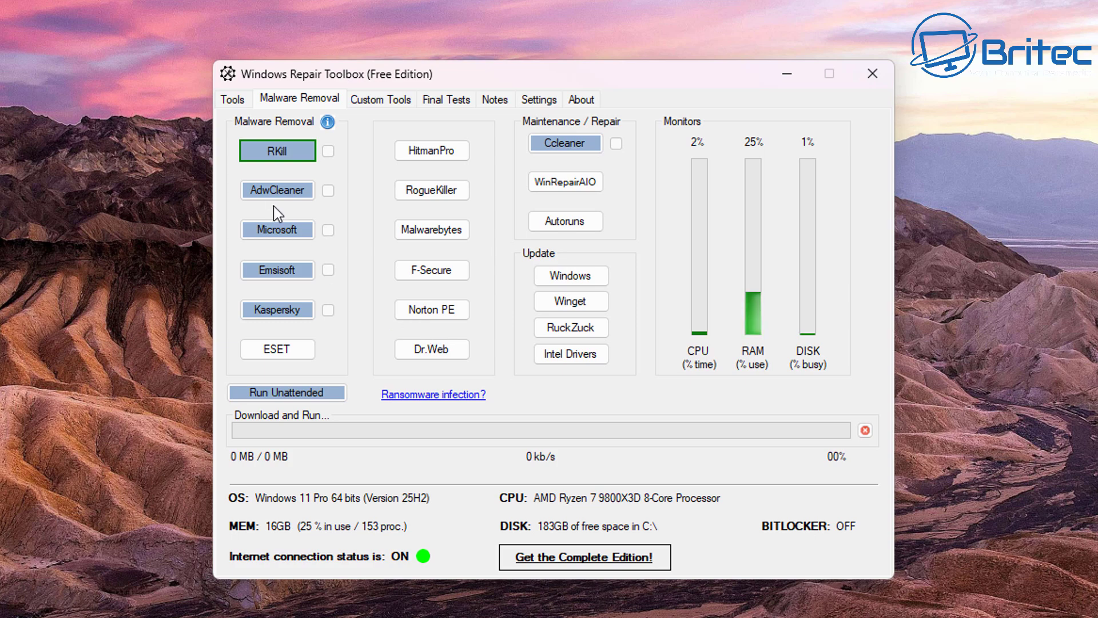
Launch AdwCleaner, agree to its terms and move its window higher
left_click(281, 192)
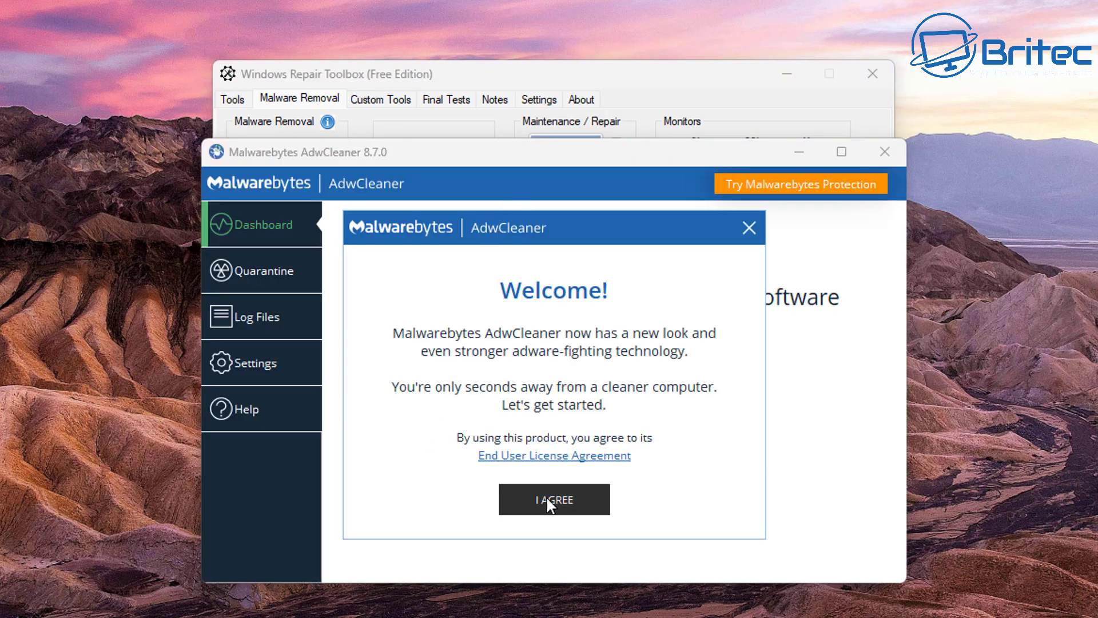
left_click(546, 497)
left_click_drag(525, 154, 522, 108)
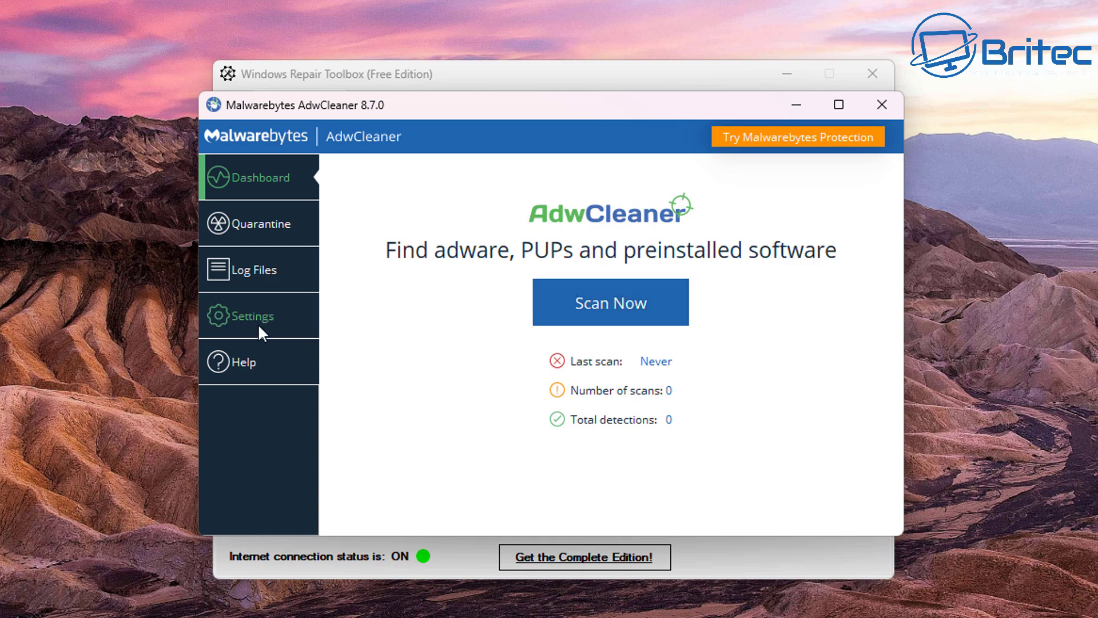
Browse AdwCleaner's settings page and view its Exclusions list
left_click(234, 323)
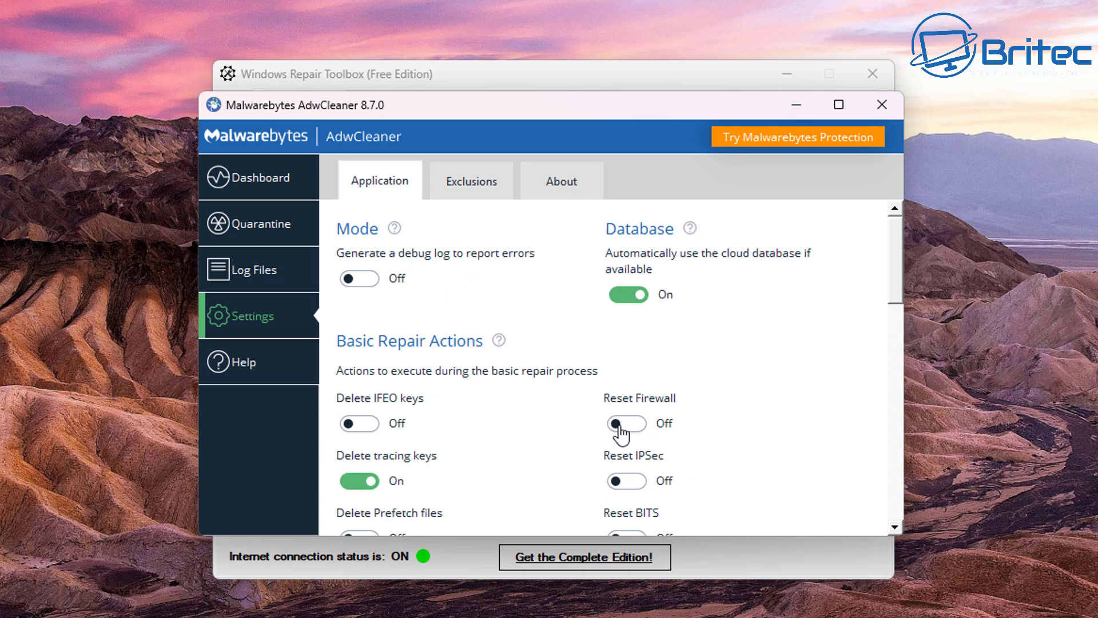
scroll(572, 461, "down", 1)
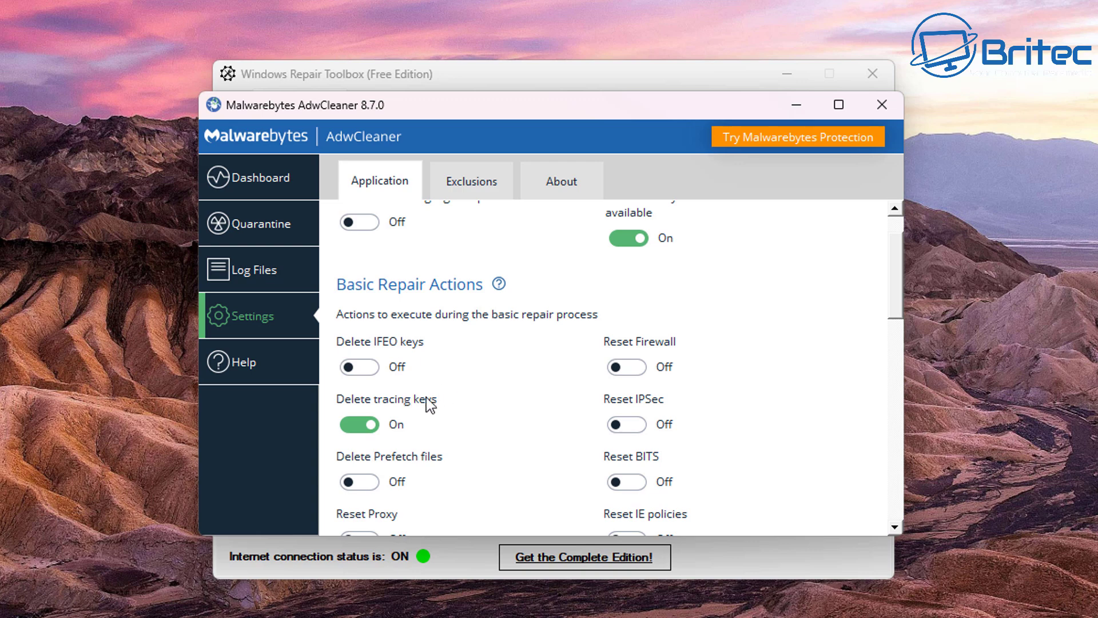
scroll(503, 421, "down", 1)
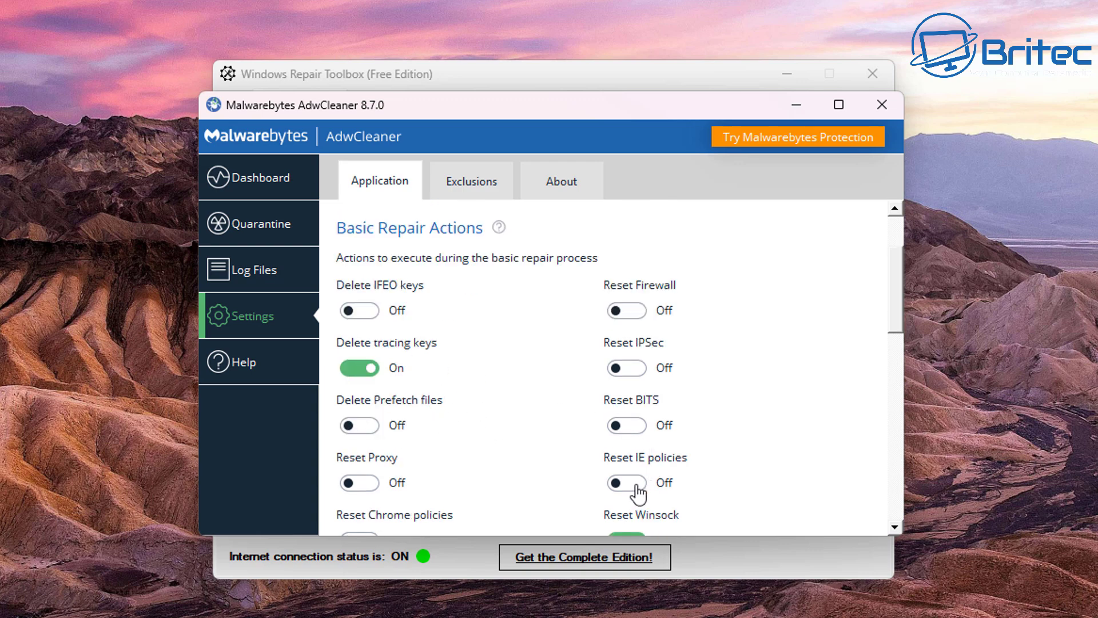
scroll(638, 492, "down", 1)
scroll(638, 492, "down", 1)
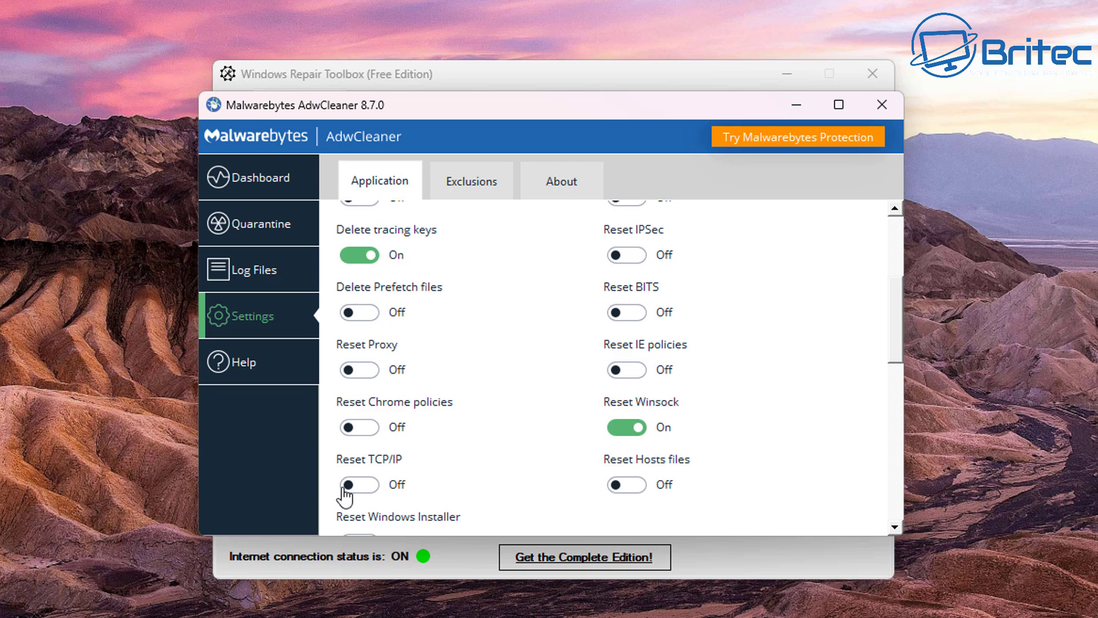
scroll(366, 408, "down", 1)
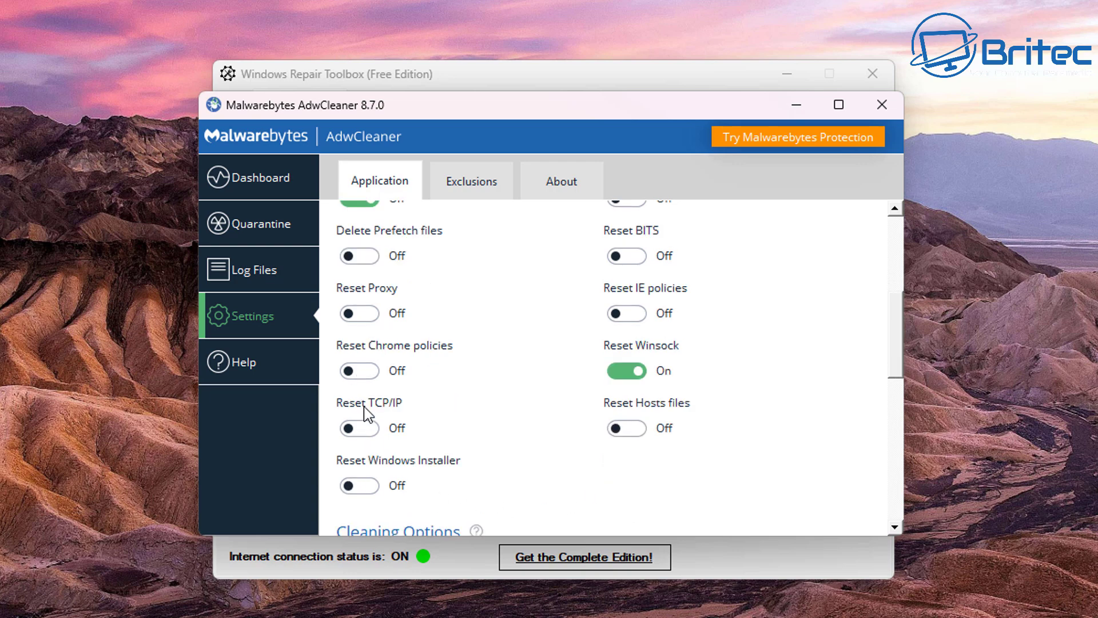
scroll(403, 496, "down", 1)
scroll(487, 488, "down", 1)
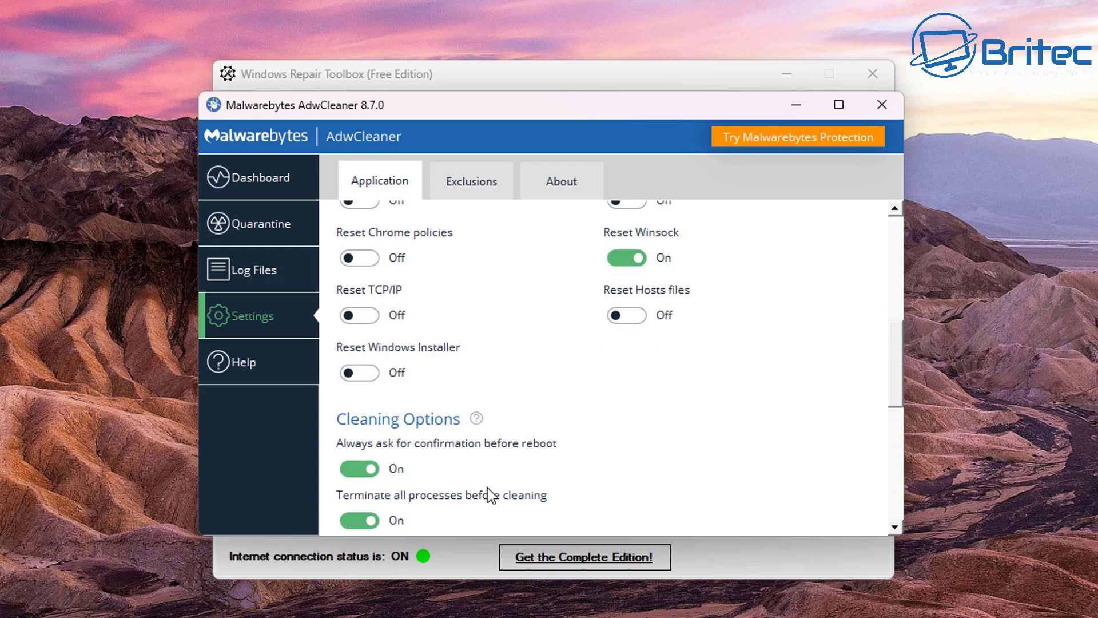
scroll(492, 489, "up", 2)
scroll(496, 482, "up", 2)
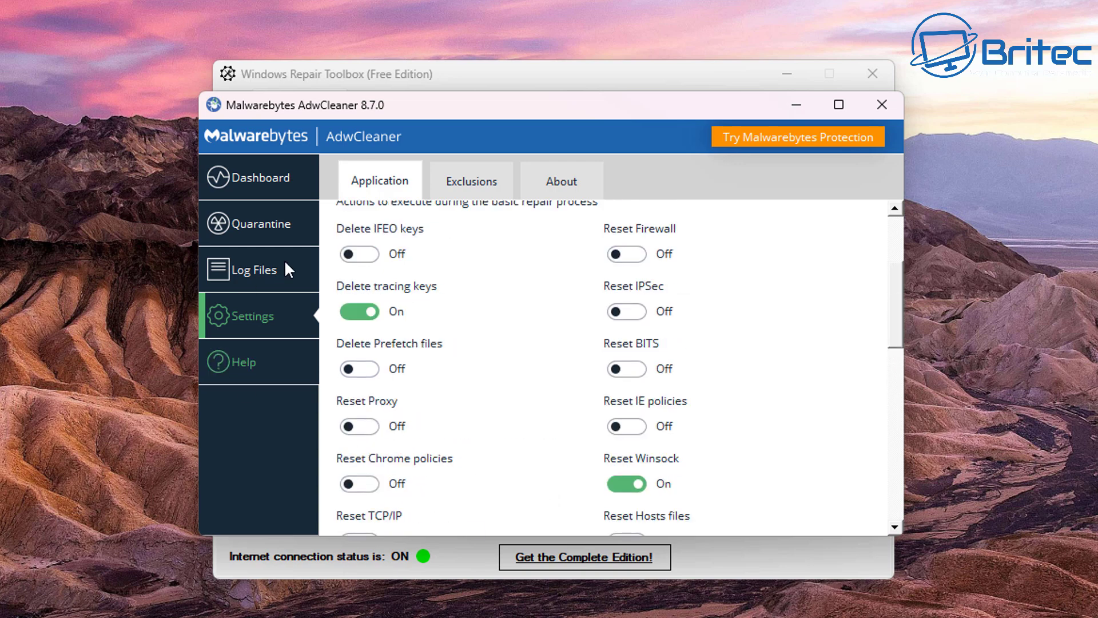
left_click(468, 190)
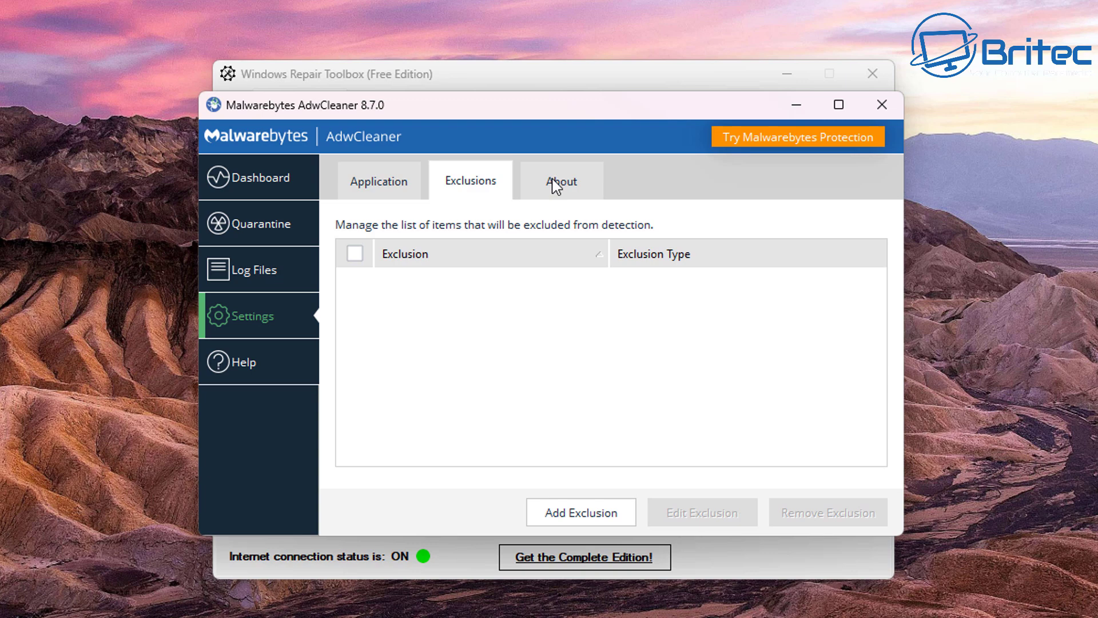
Run a Scan Now from the Dashboard and skip Basic Repair after nothing is found
left_click(259, 184)
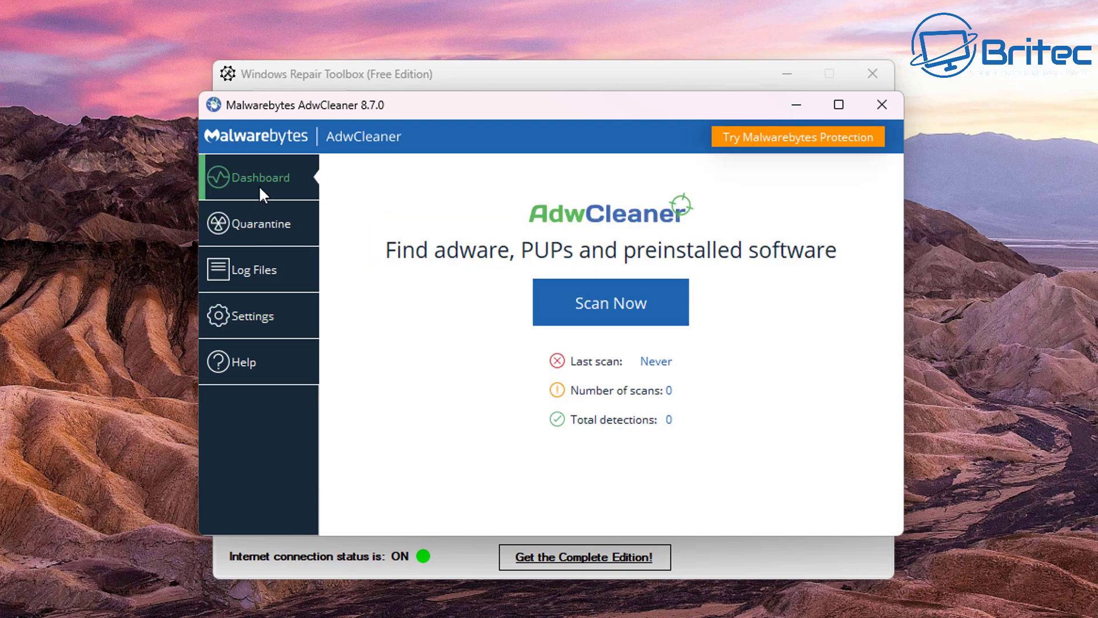
left_click(553, 316)
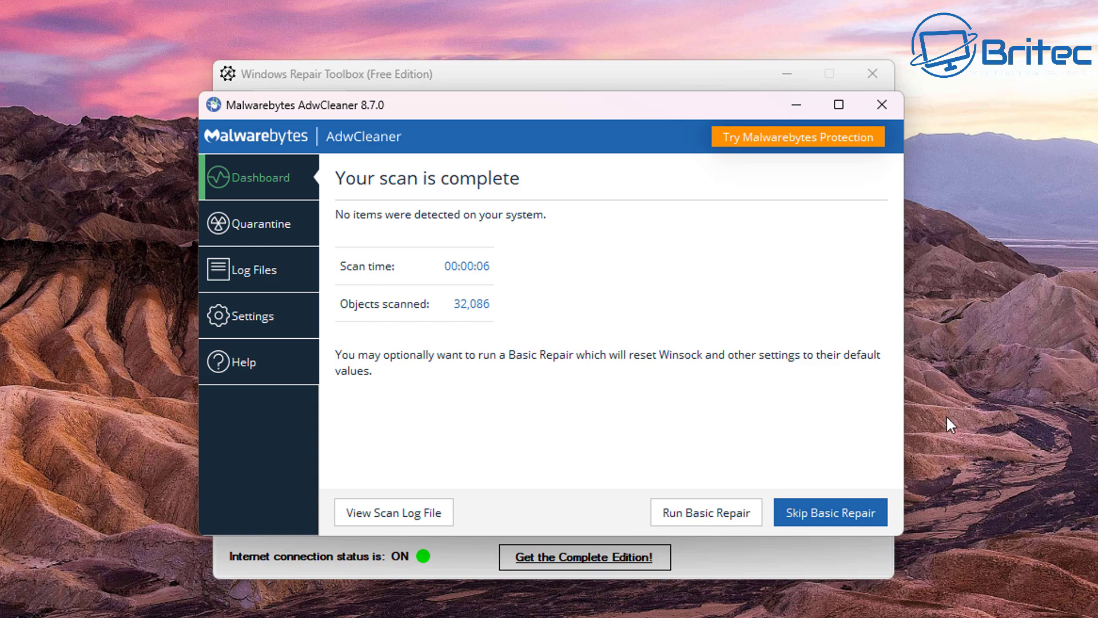
left_click(848, 522)
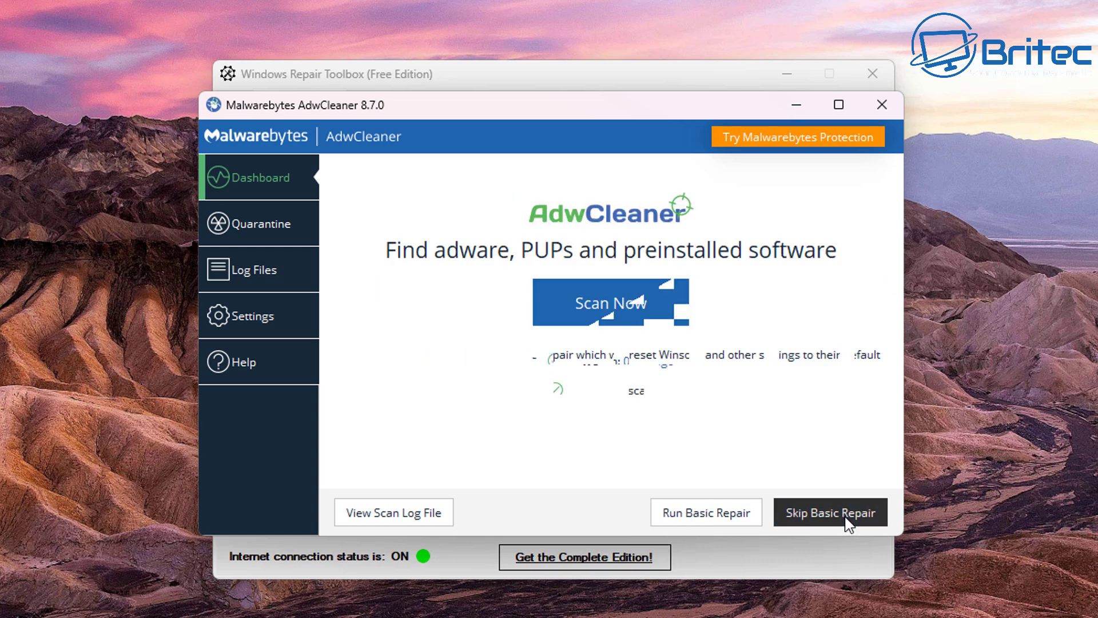
Close AdwCleaner, launch ESET Online Scanner and accept its terms of use
left_click(885, 109)
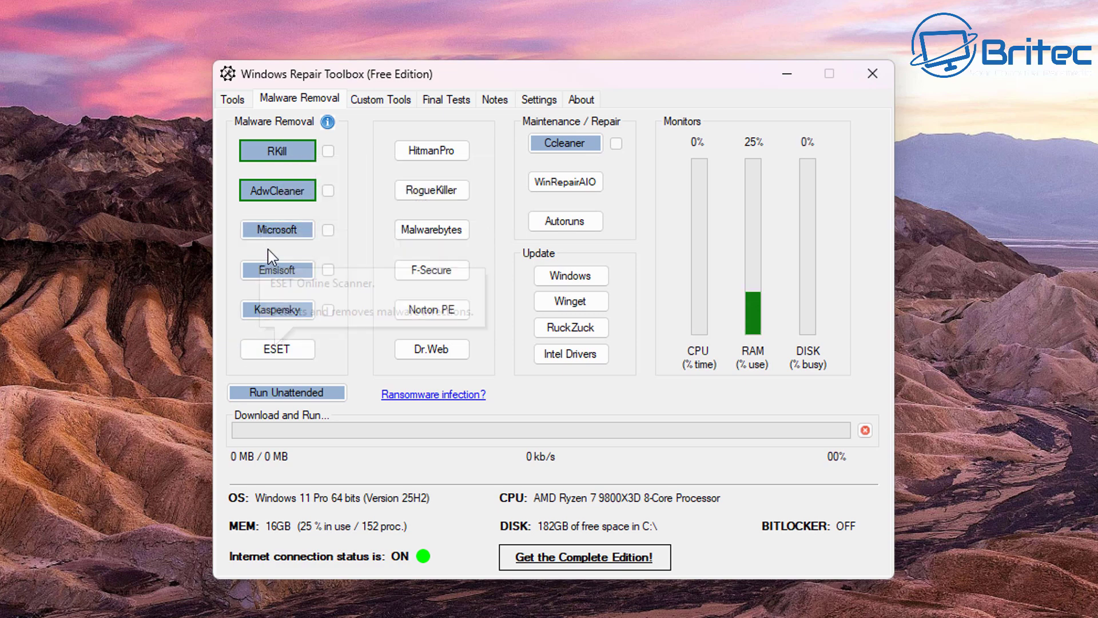
left_click(279, 350)
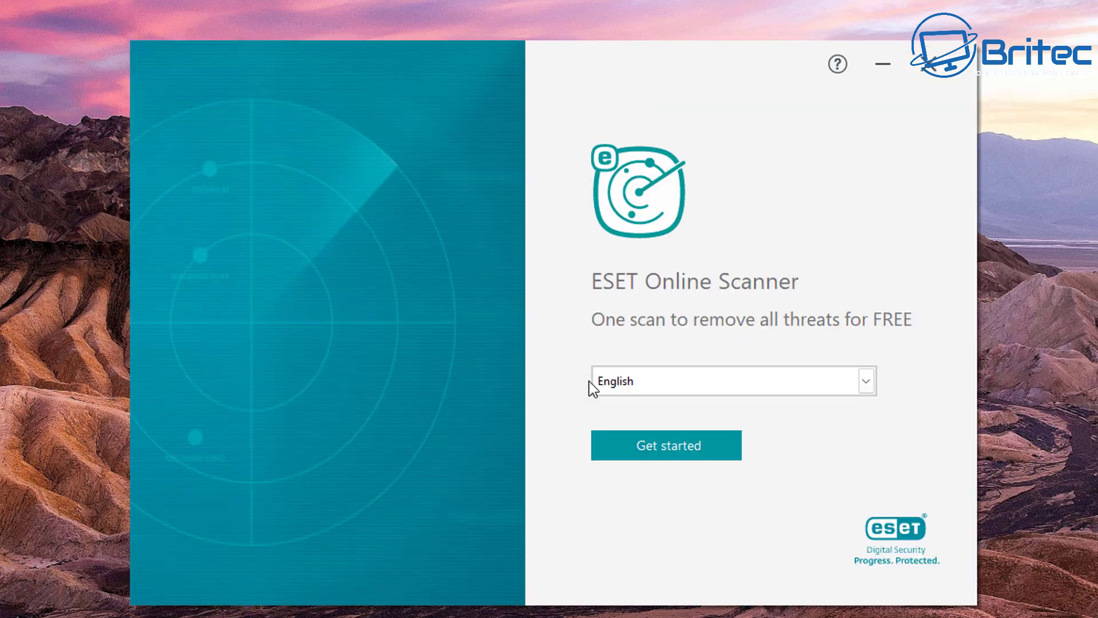
left_click(657, 453)
left_click(671, 448)
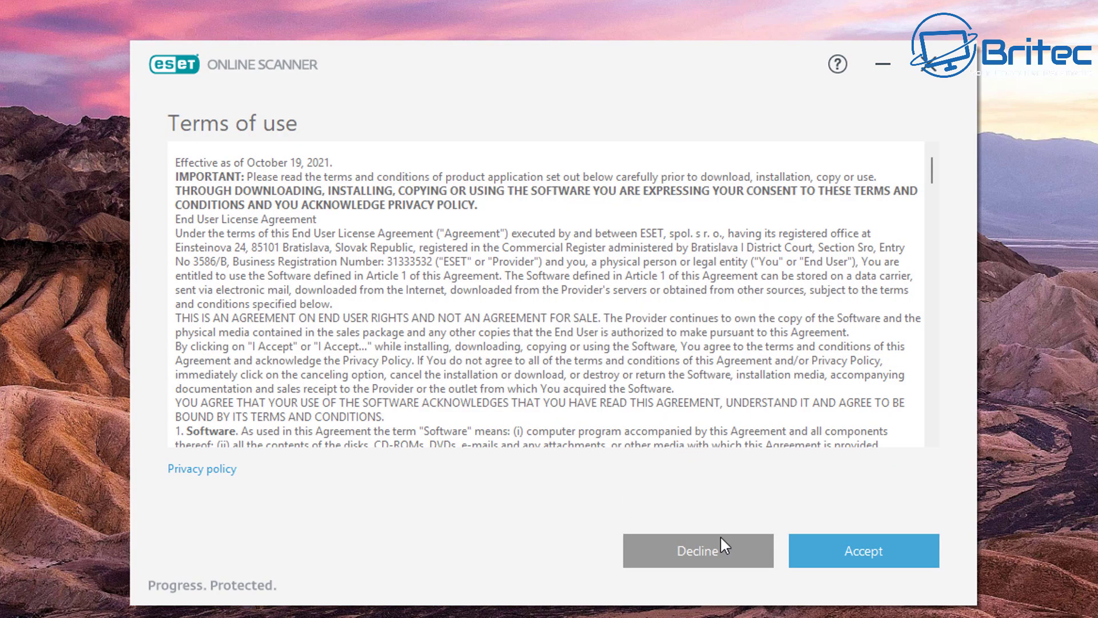
left_click(868, 541)
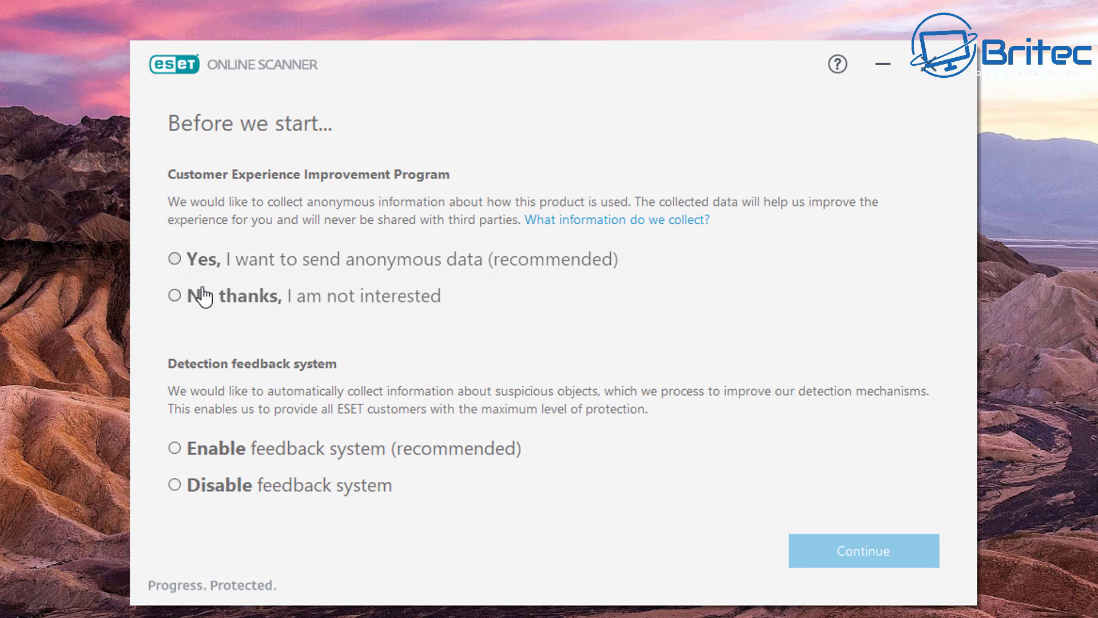
Decline anonymous usage data, disable detection feedback, and continue
left_click(184, 303)
left_click(173, 261)
left_click(181, 297)
left_click(177, 484)
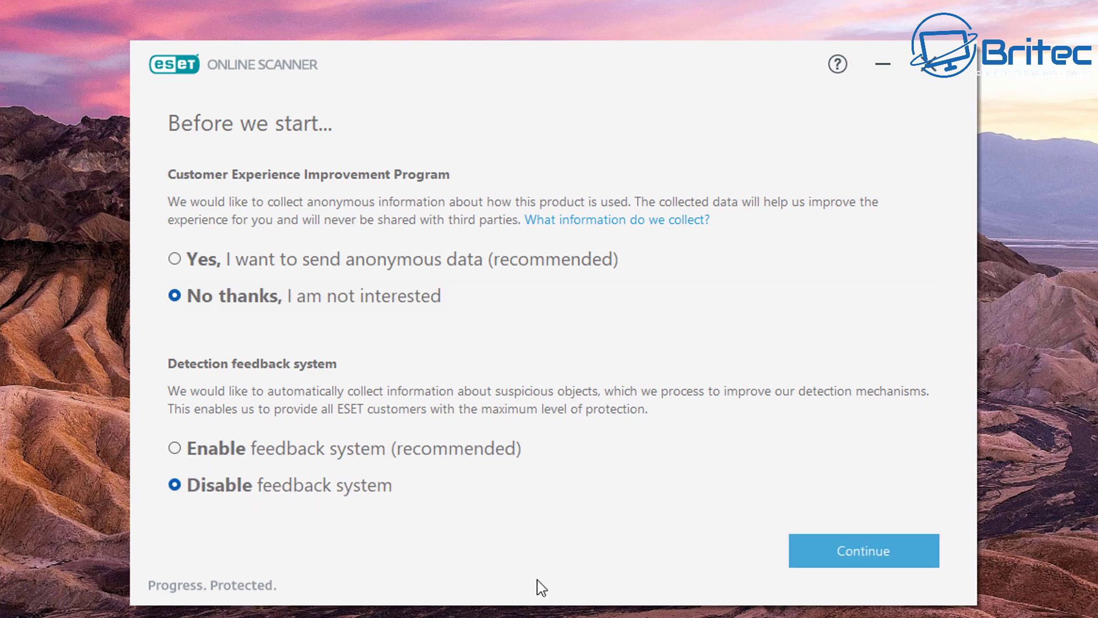
left_click(898, 566)
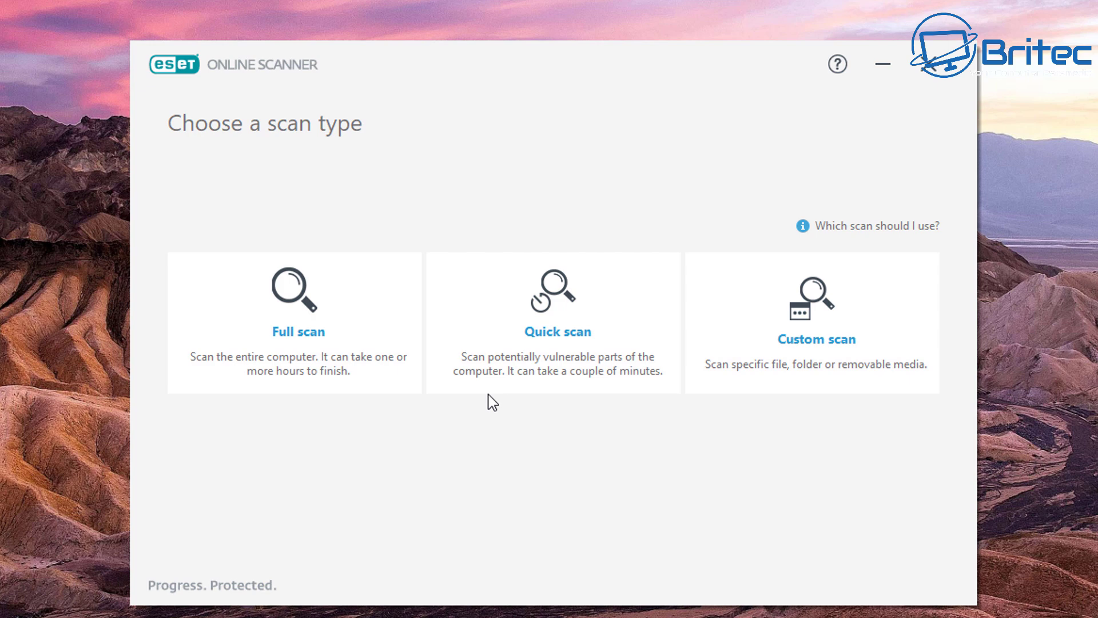
Start a Quick scan with PUA detection enabled, then close the scanner mid-scan
left_click(544, 320)
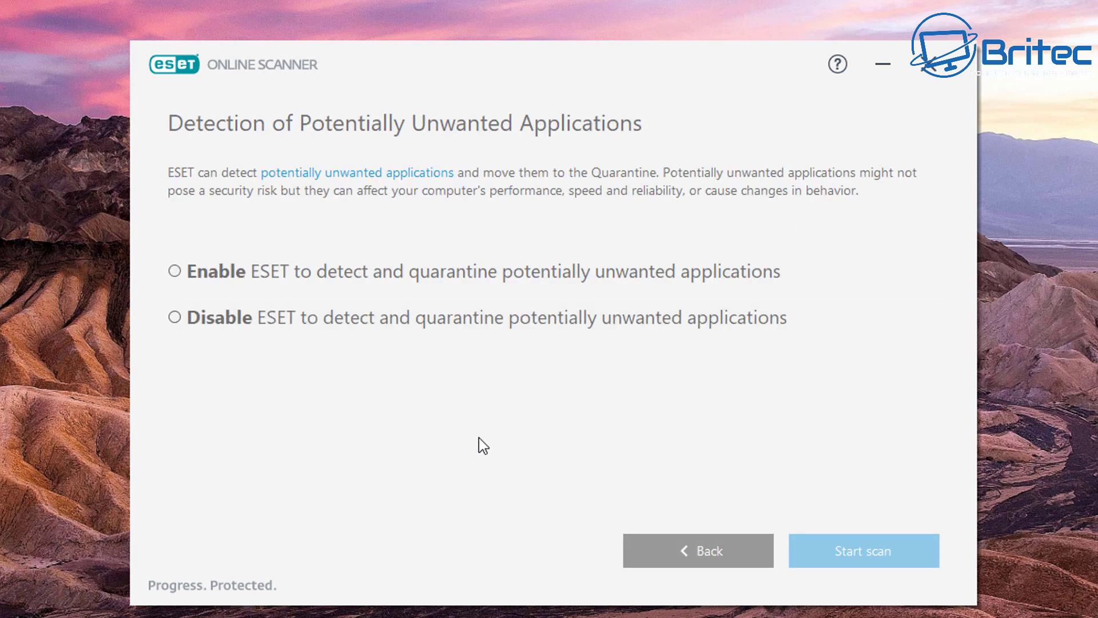
left_click(175, 273)
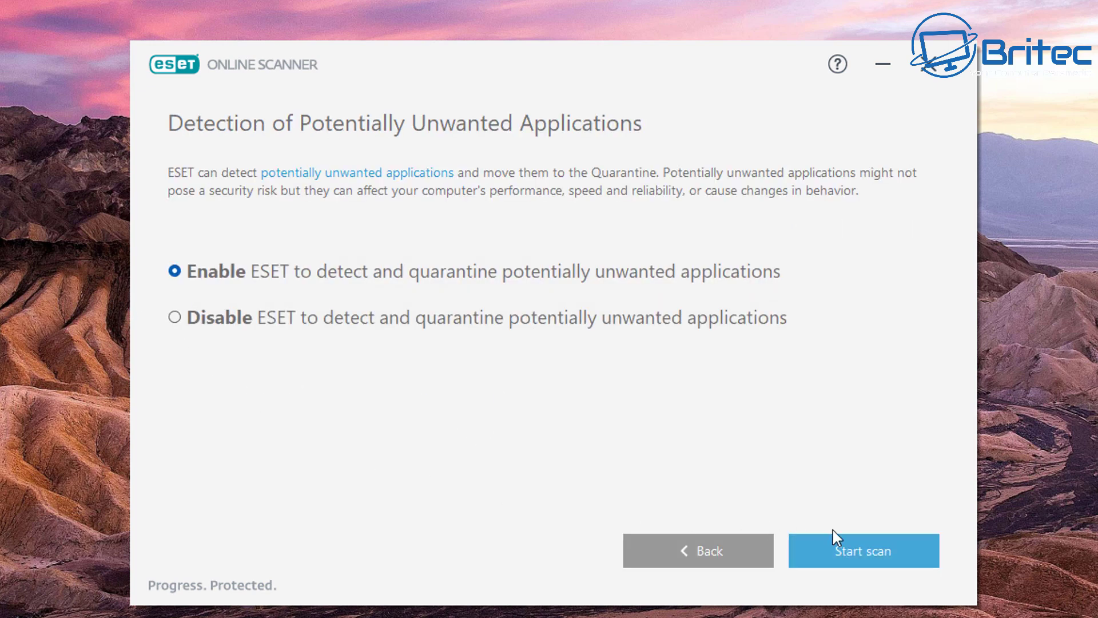
left_click(849, 561)
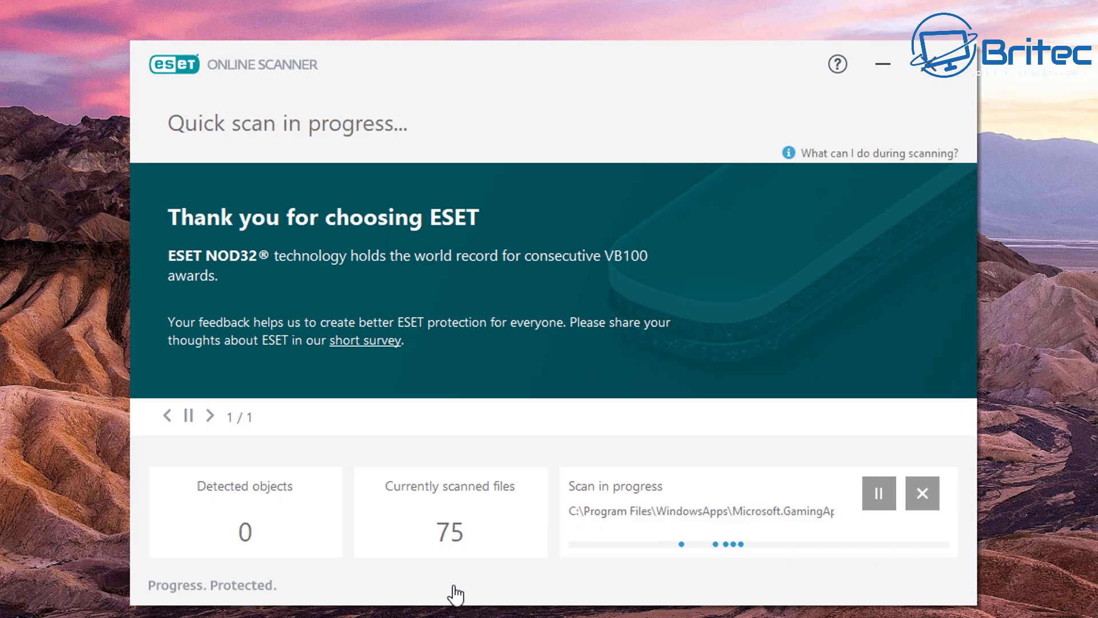
left_click(928, 64)
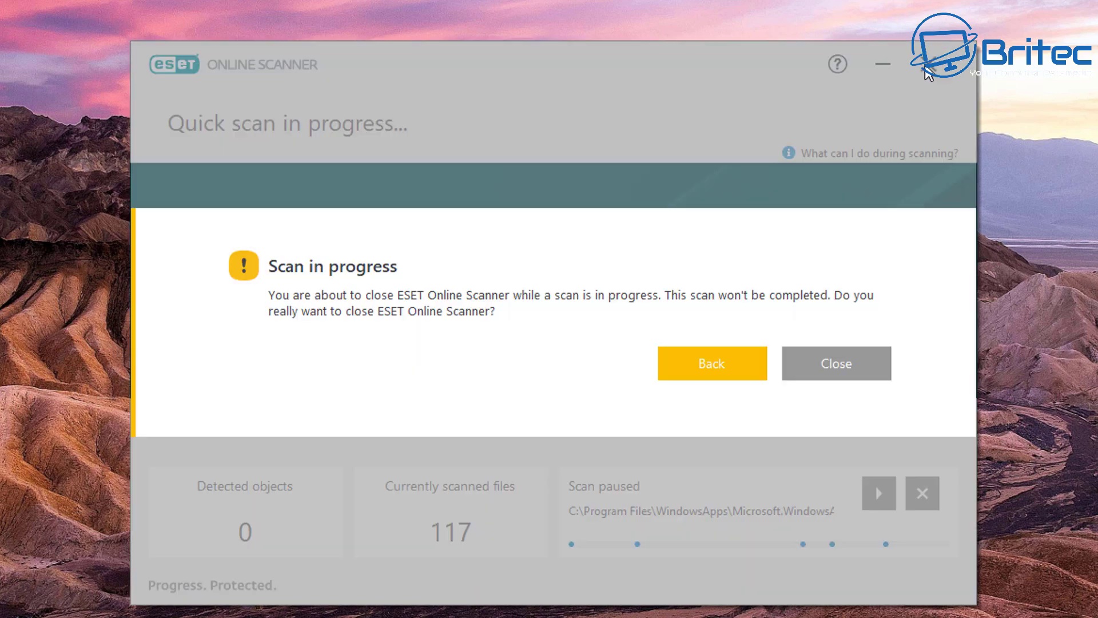
Abandon the HitmanPro scan and close it, then launch RogueKiller and accept its user agreement
left_click(860, 361)
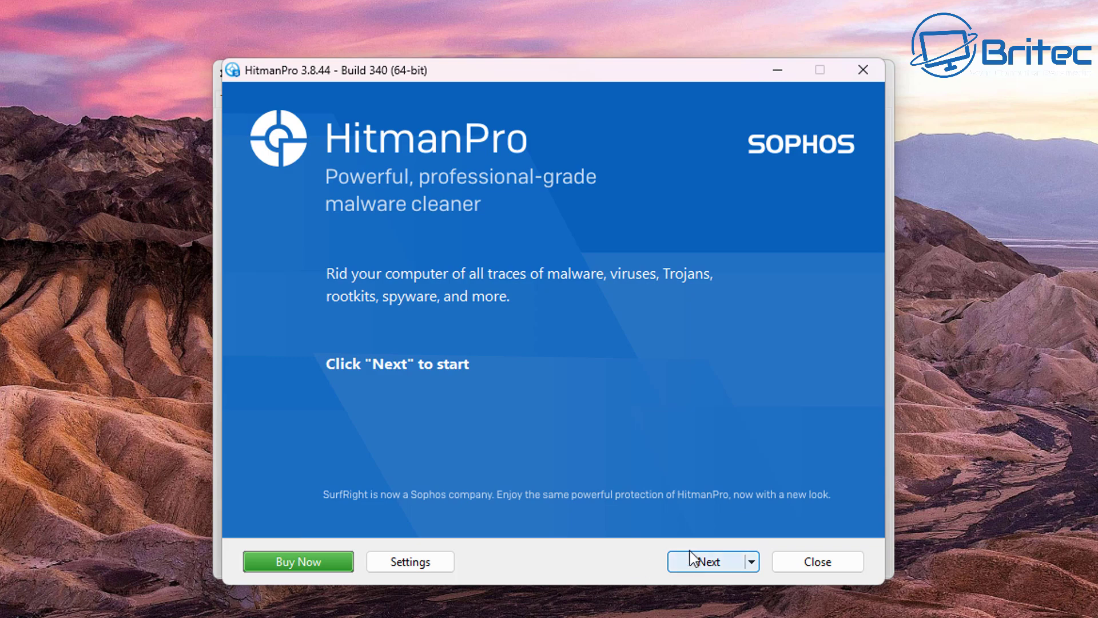
left_click(865, 71)
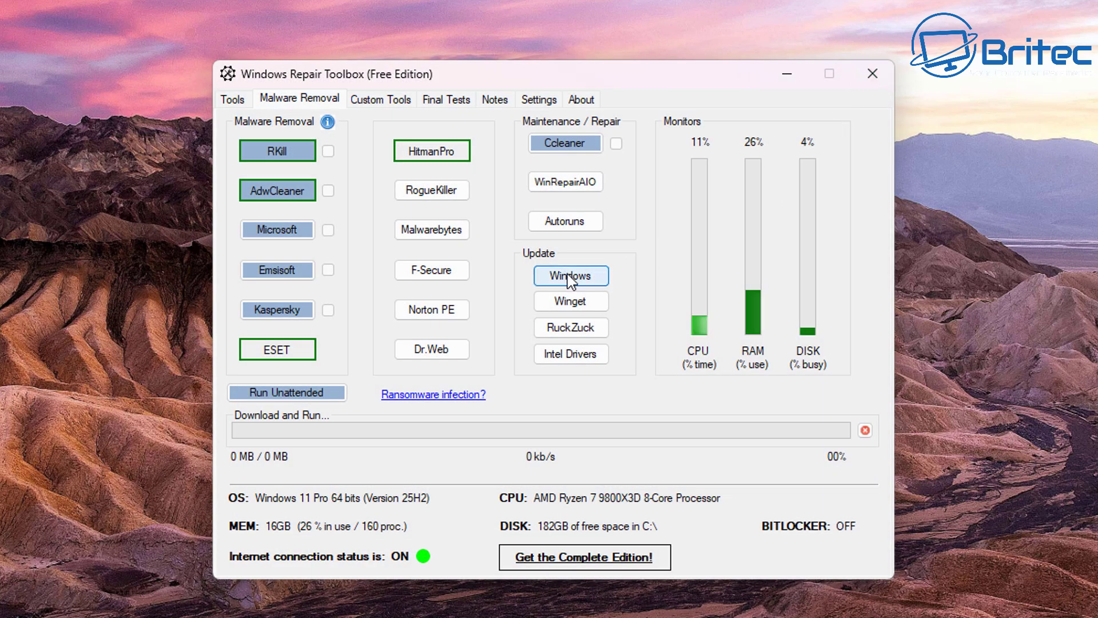
left_click(450, 197)
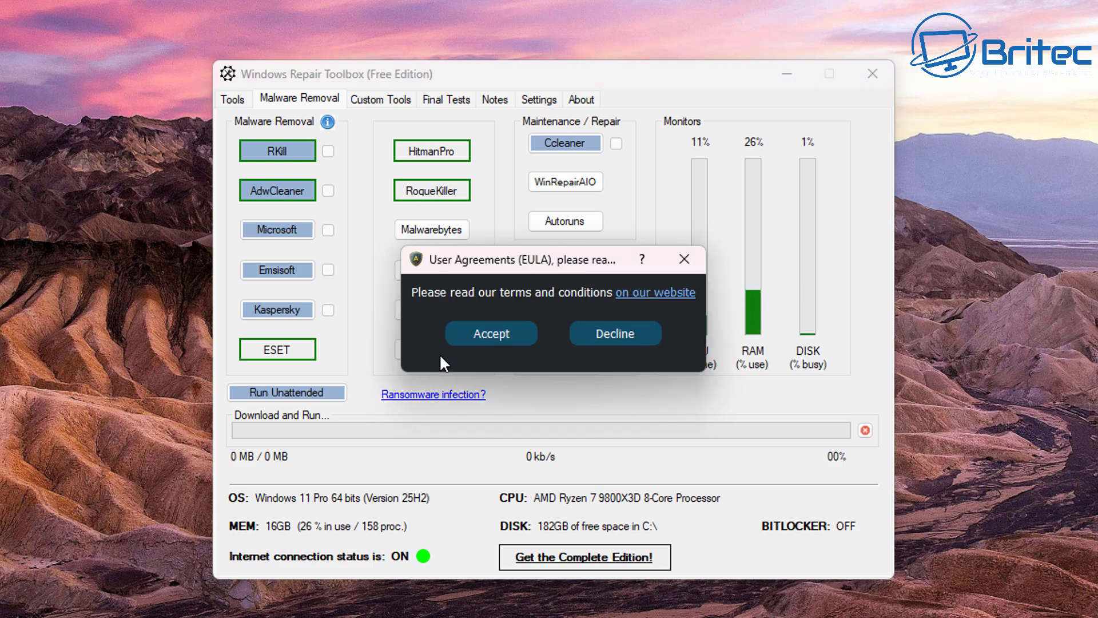
left_click(482, 337)
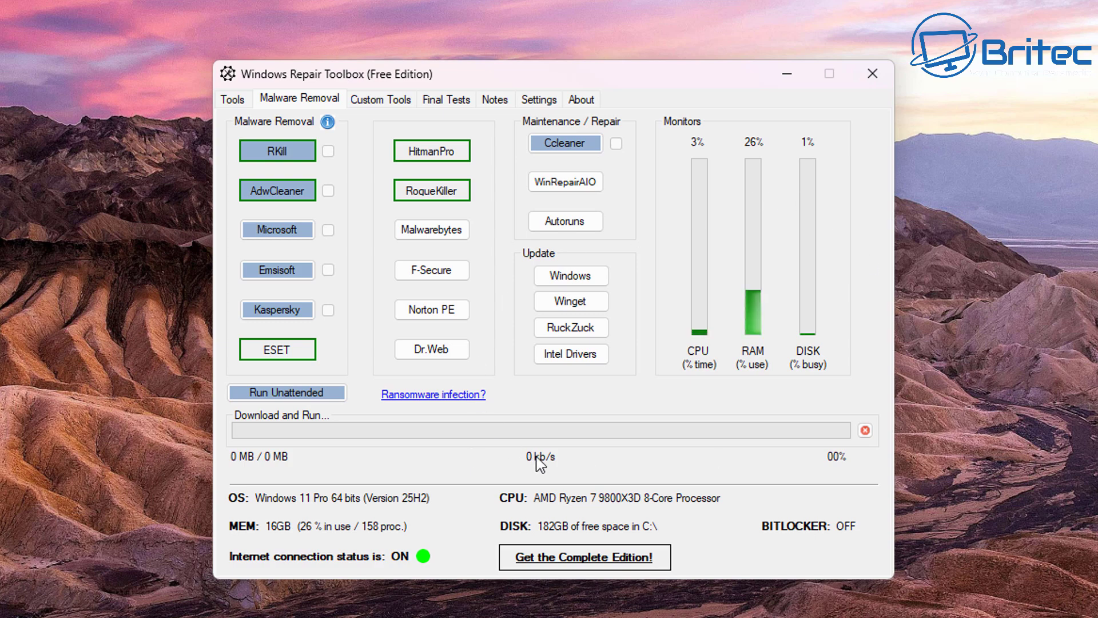
Launch Windows Repair All-In-One, agree to its licence and proceed to Step 1
left_click(571, 187)
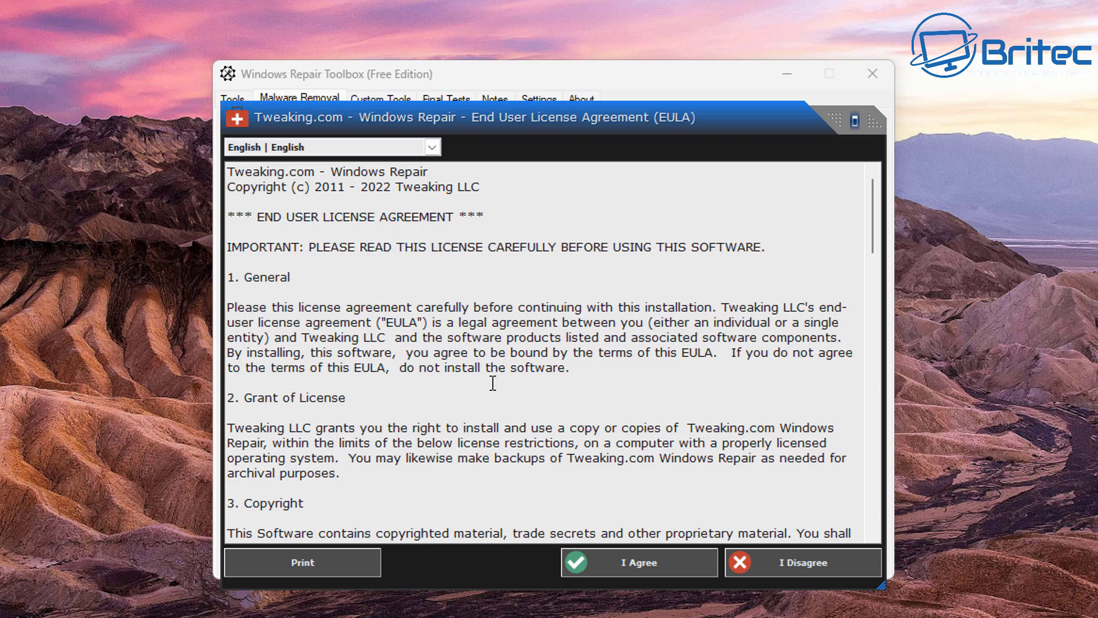
left_click(650, 564)
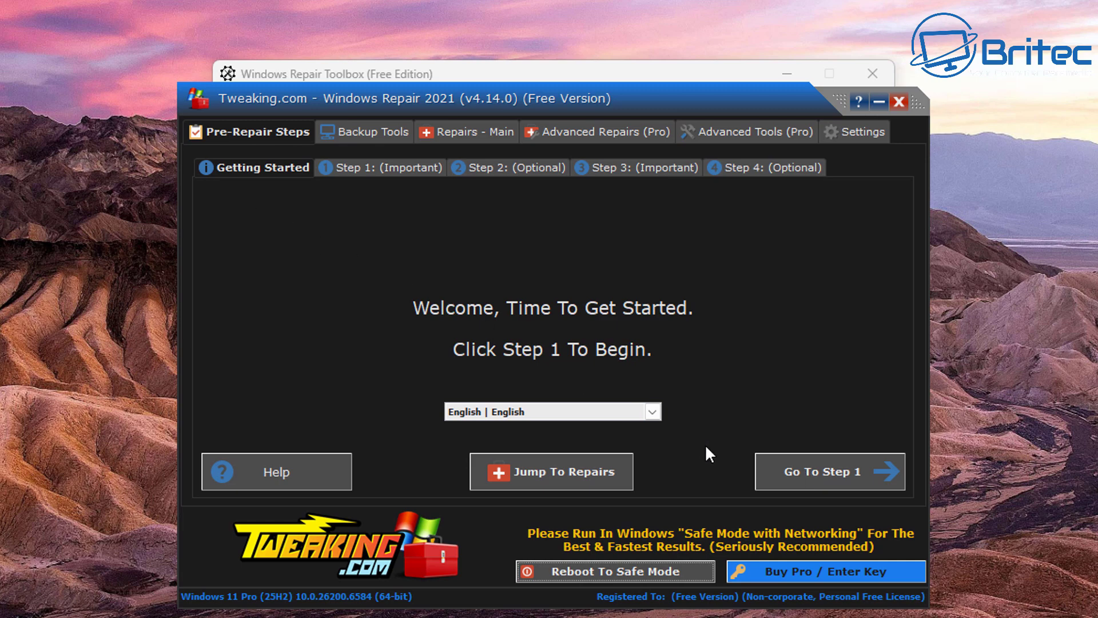
left_click(853, 462)
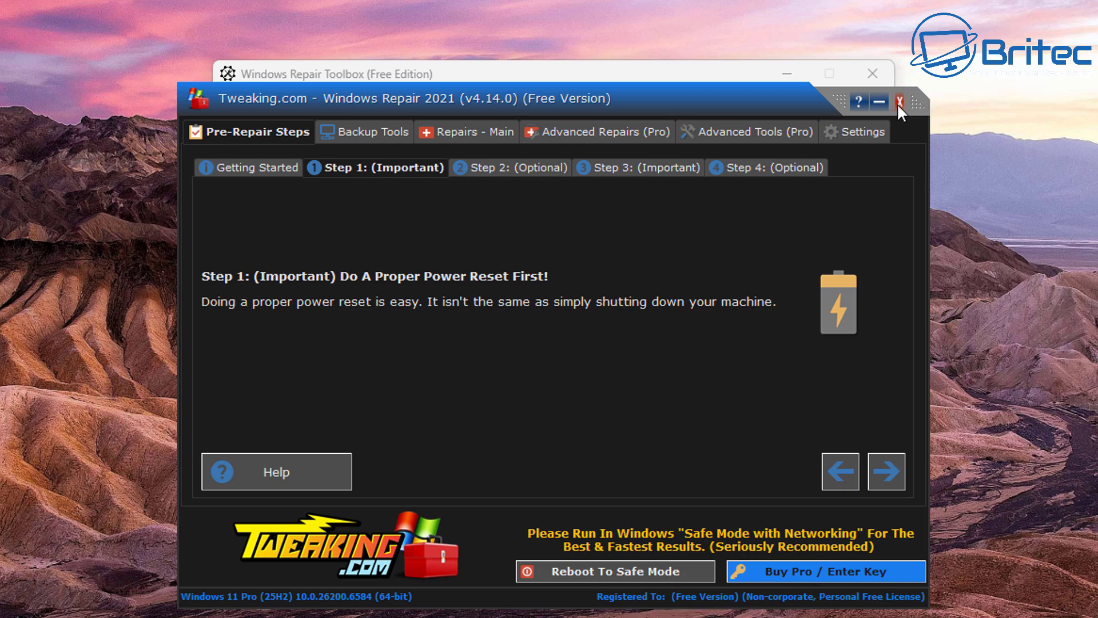
Browse the Repairs - Main, Advanced Repairs (Pro) and Advanced Tools (Pro) sections
left_click(461, 131)
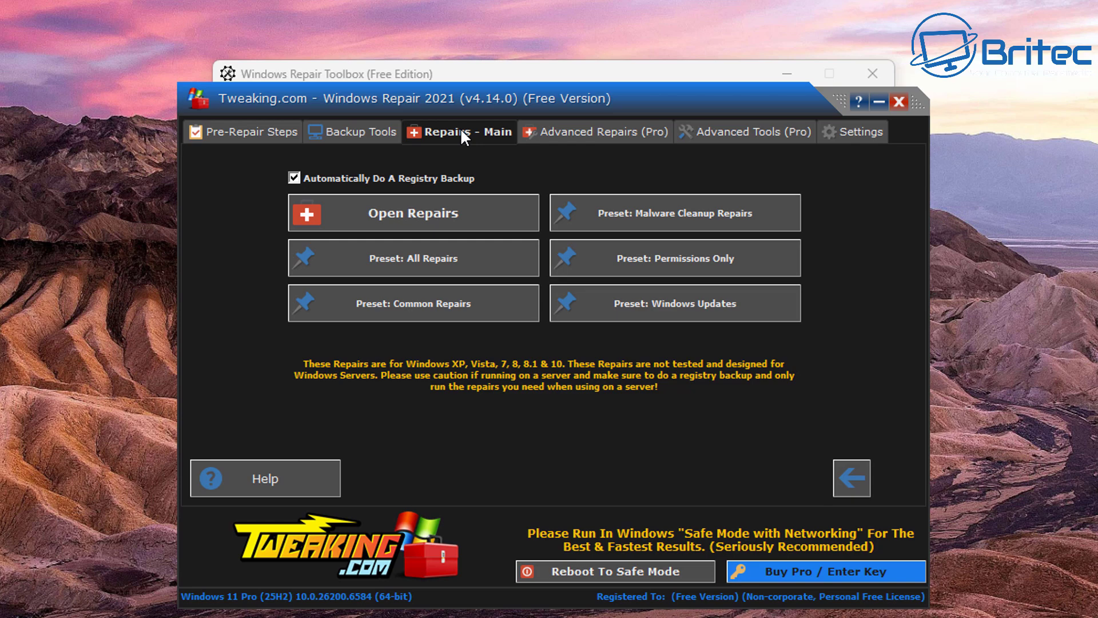
left_click(557, 136)
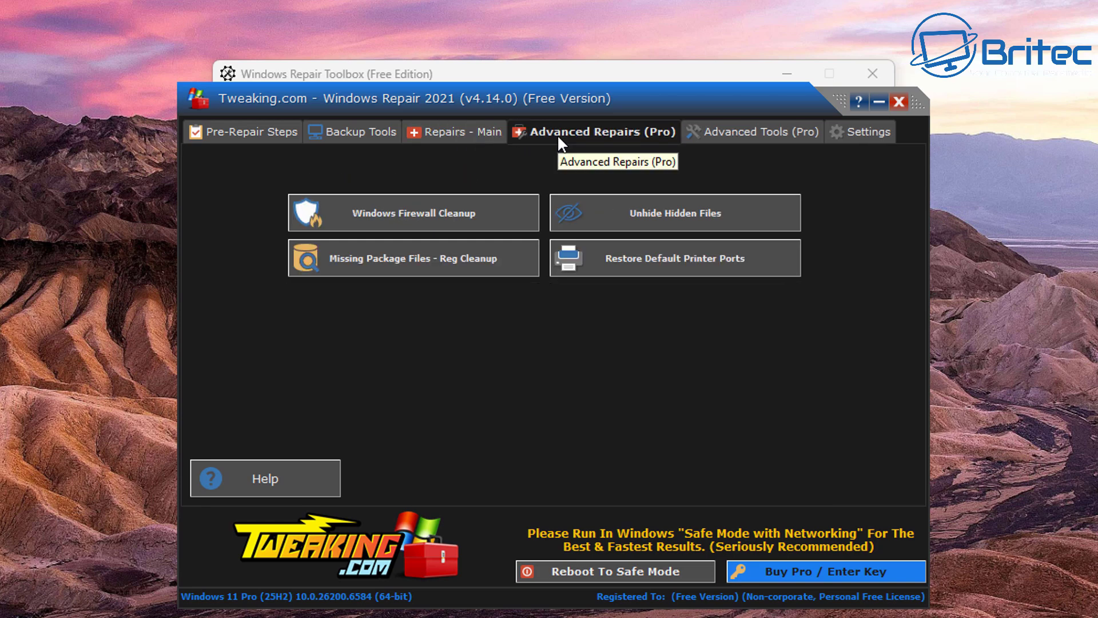
left_click(756, 135)
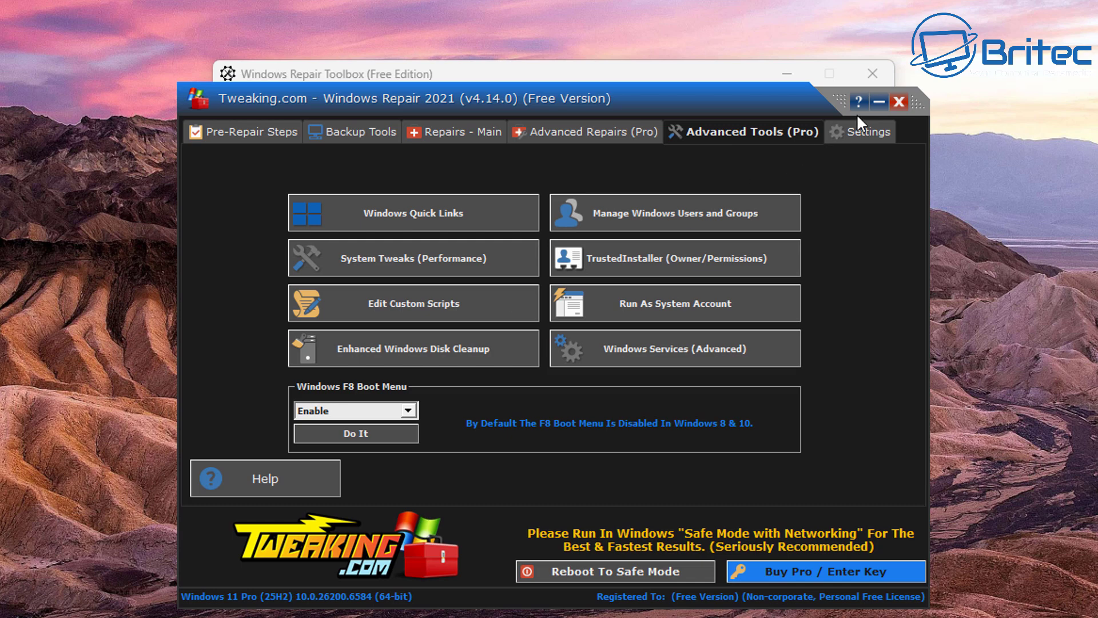
Close Windows Repair, then launch Autoruns and accept its licence terms
left_click(894, 103)
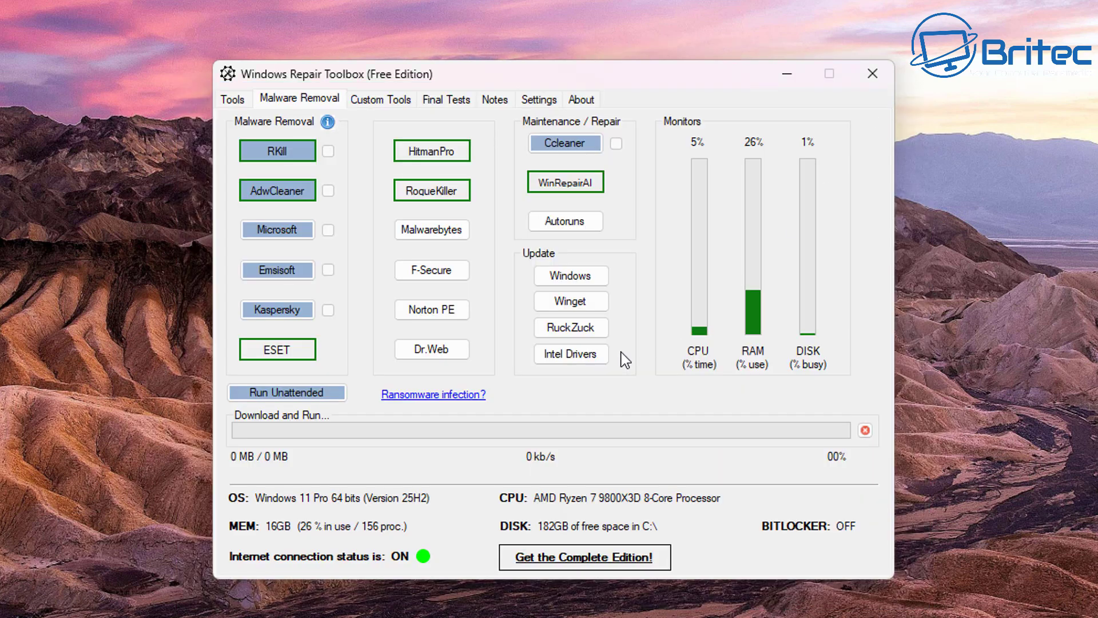
left_click(565, 221)
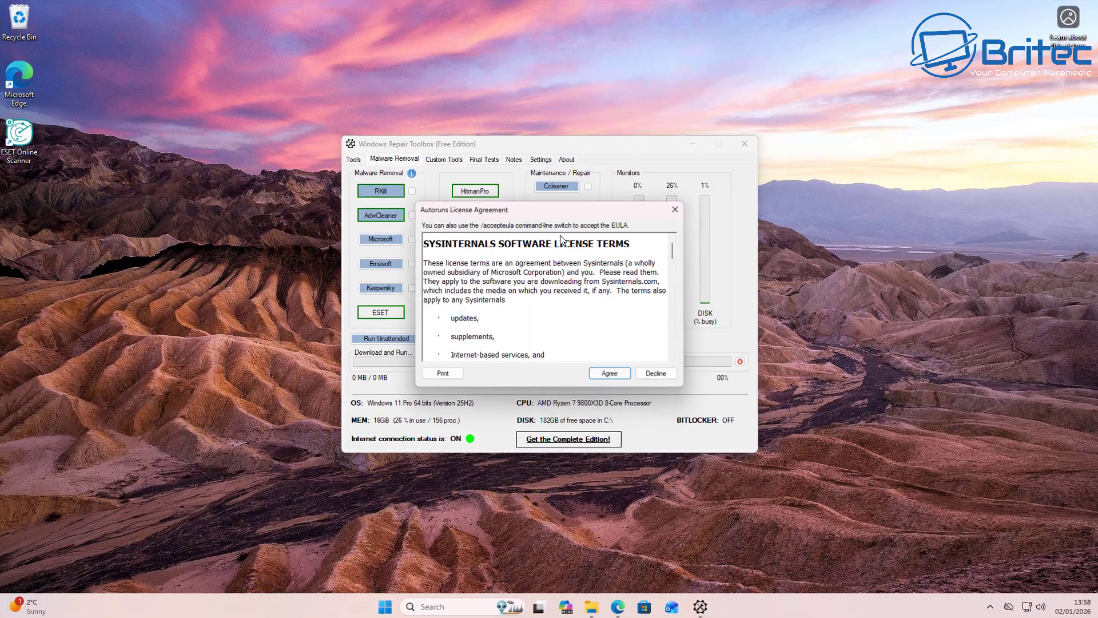
left_click(609, 375)
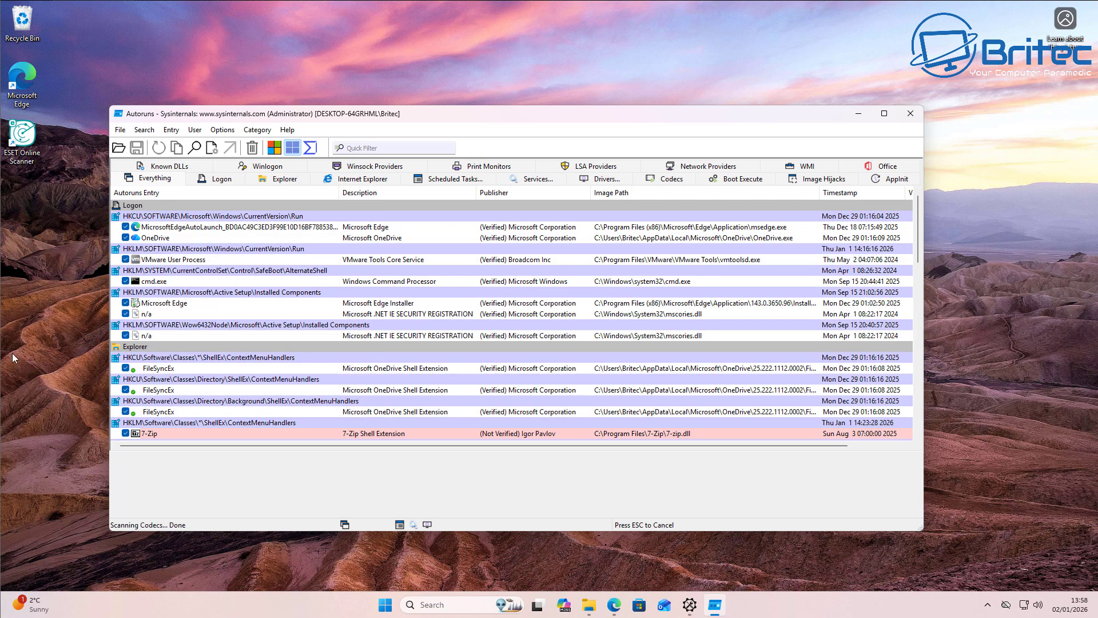
Review the Everything list and bring up the actions for the OneDrive1 entry, then dismiss them
scroll(201, 410, "down", 2)
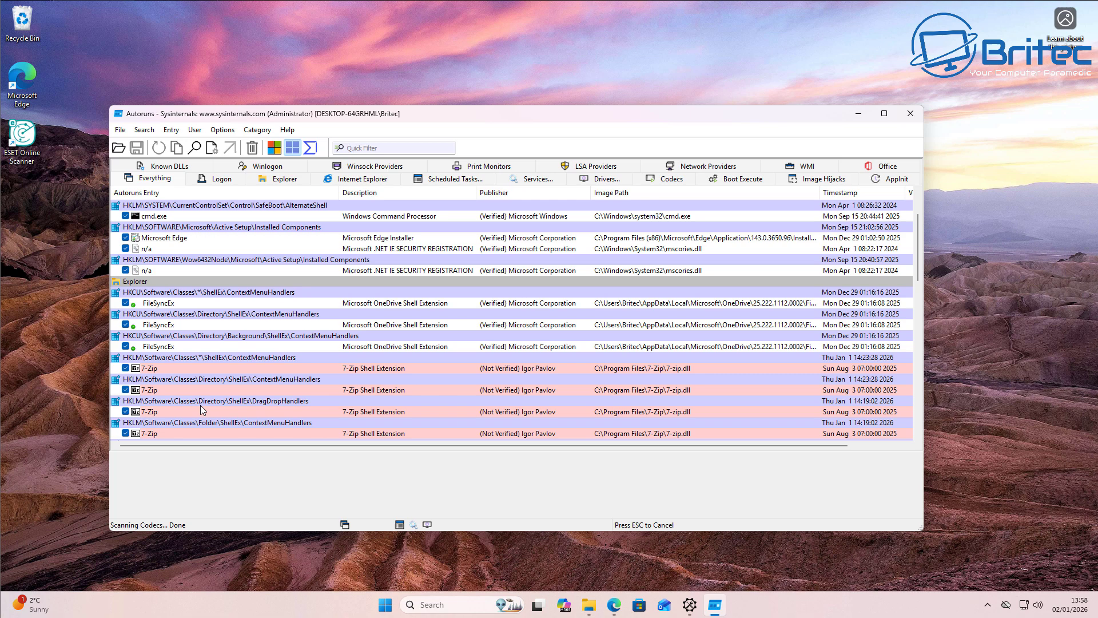
scroll(200, 409, "down", 10)
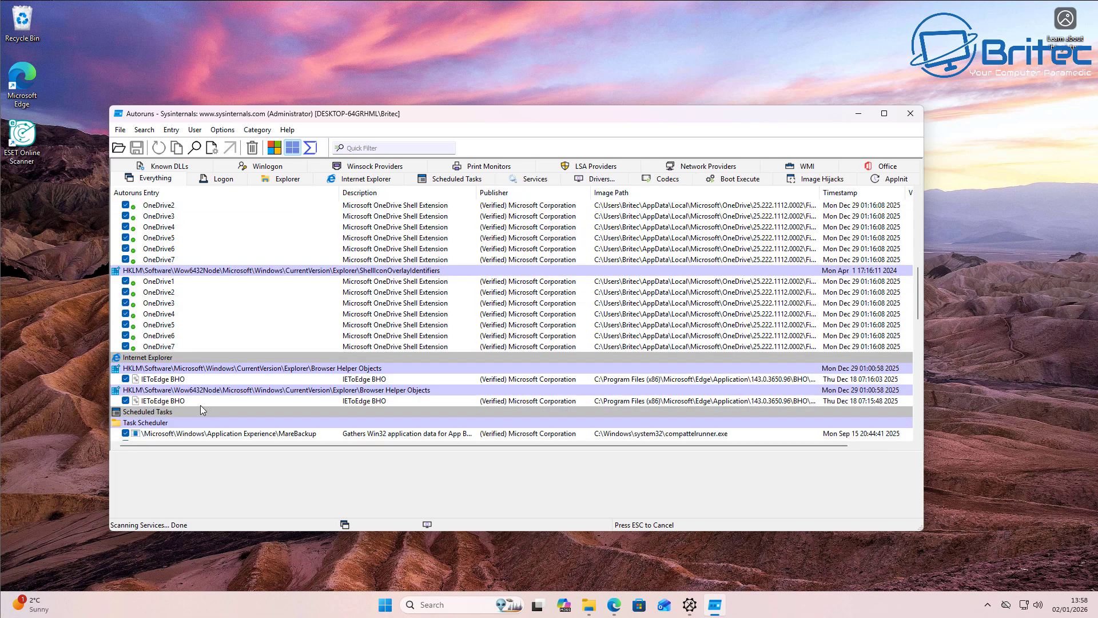
scroll(174, 382, "up", 1)
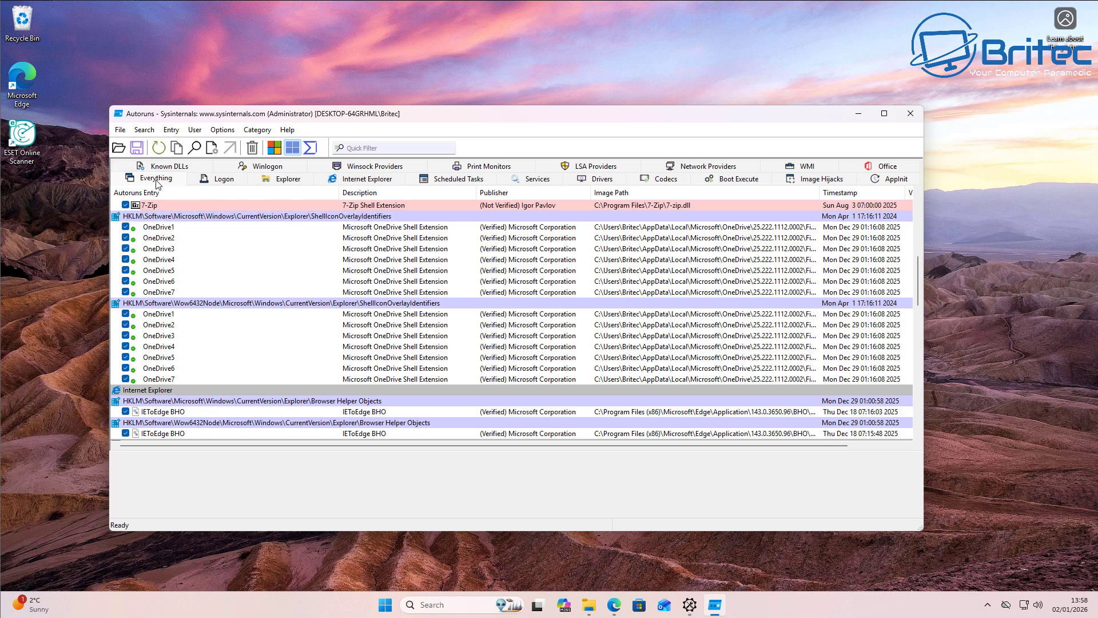
right_click(164, 318)
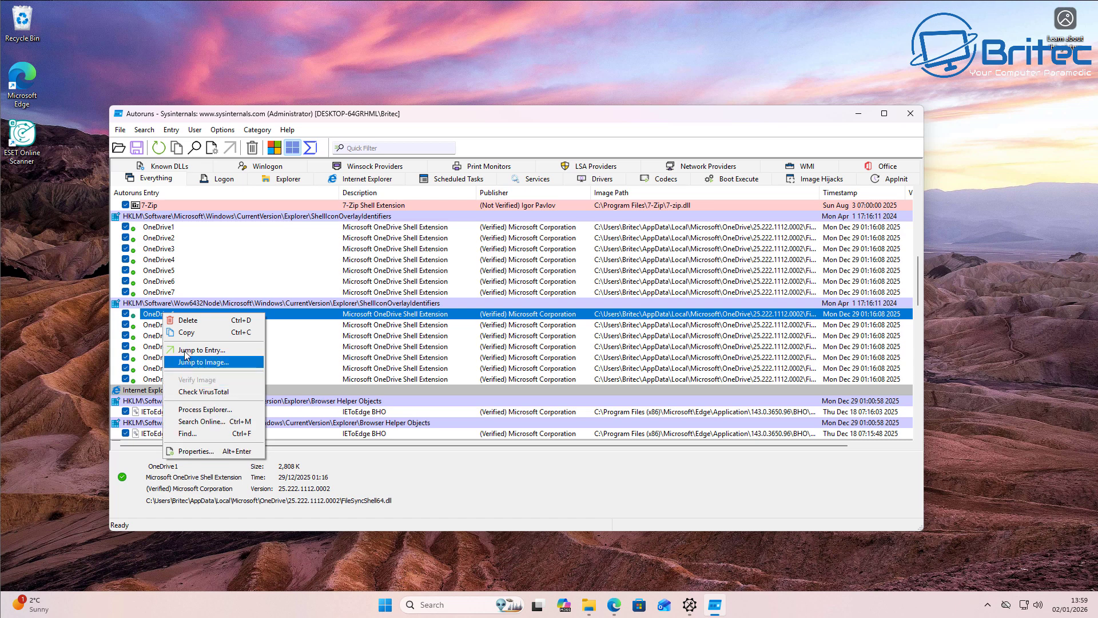
left_click(909, 115)
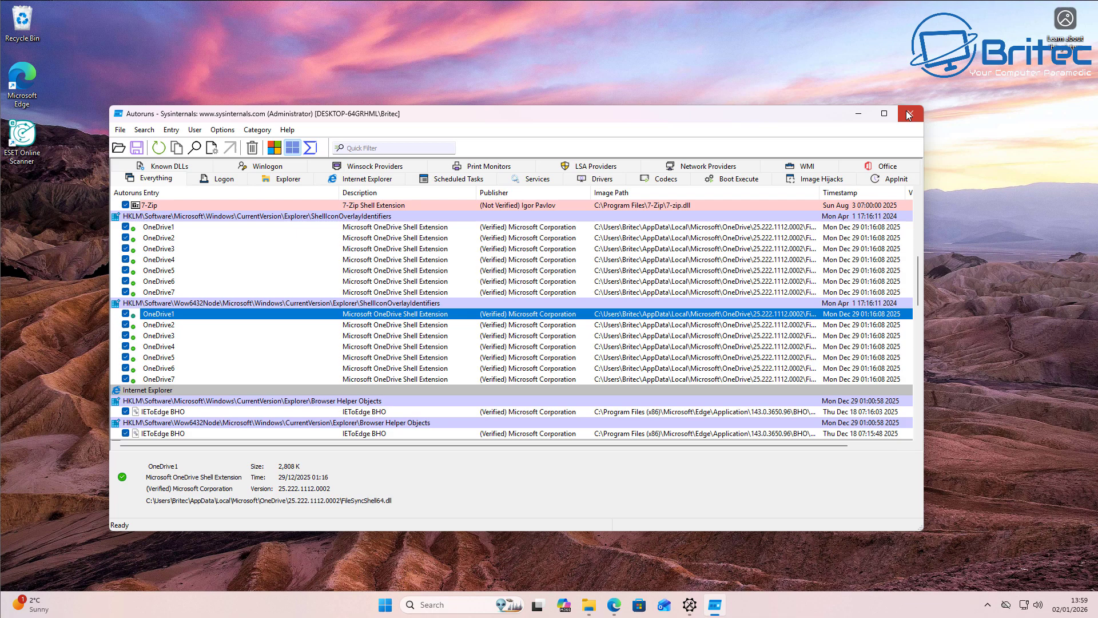
Close Autoruns and show Custom Tools, listing the ESET Online Scanner entry
left_click(909, 115)
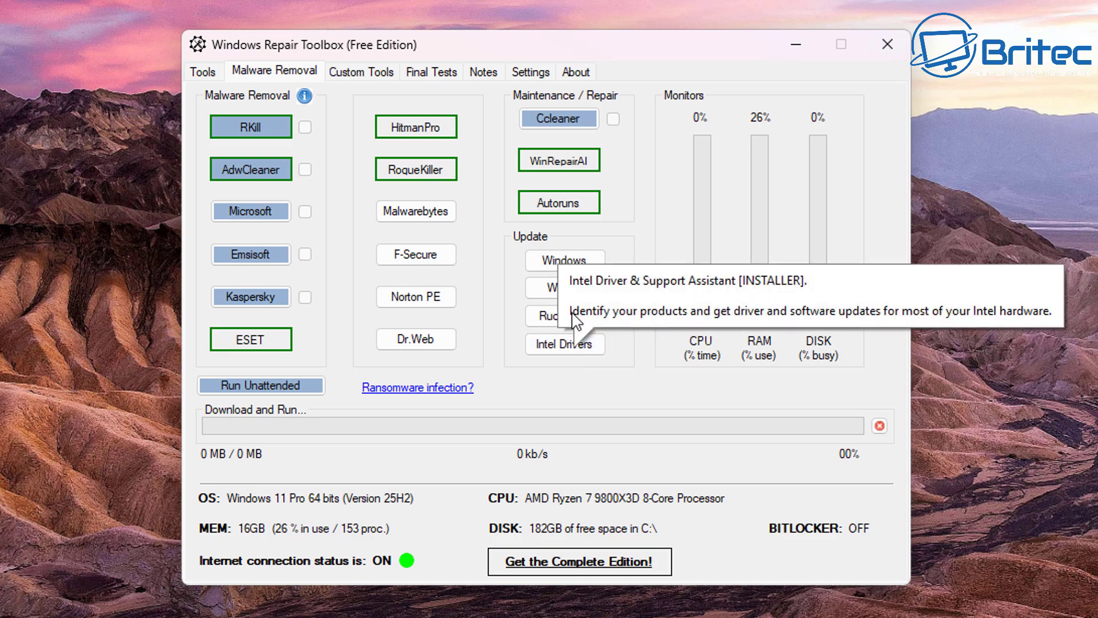
left_click(351, 72)
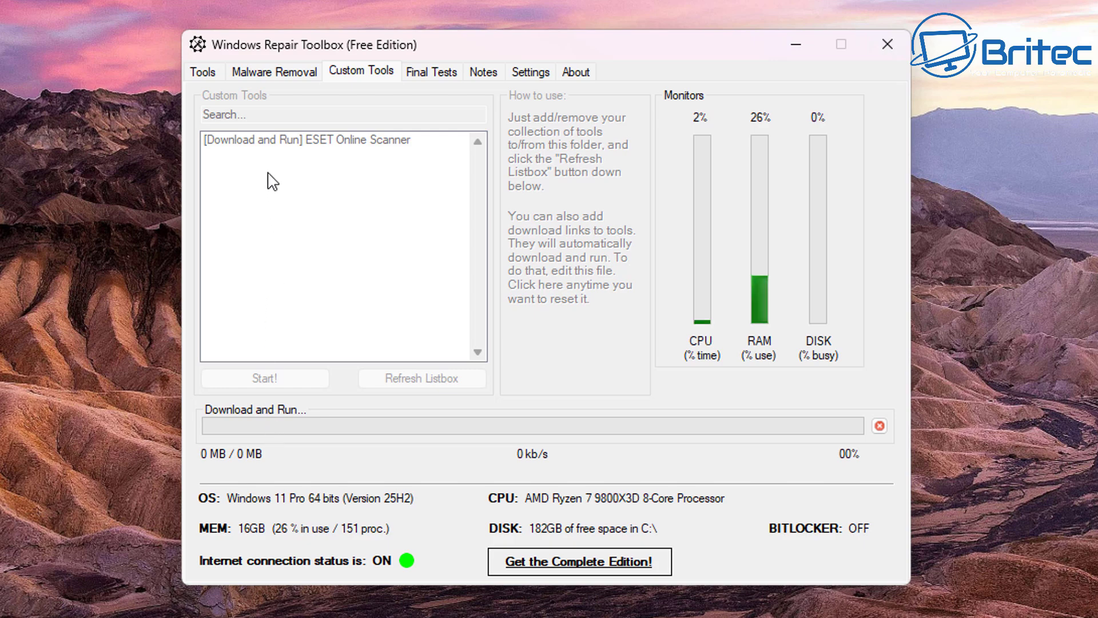
Run the Quick Check final test and accept the SysInspector licence agreement
left_click(417, 79)
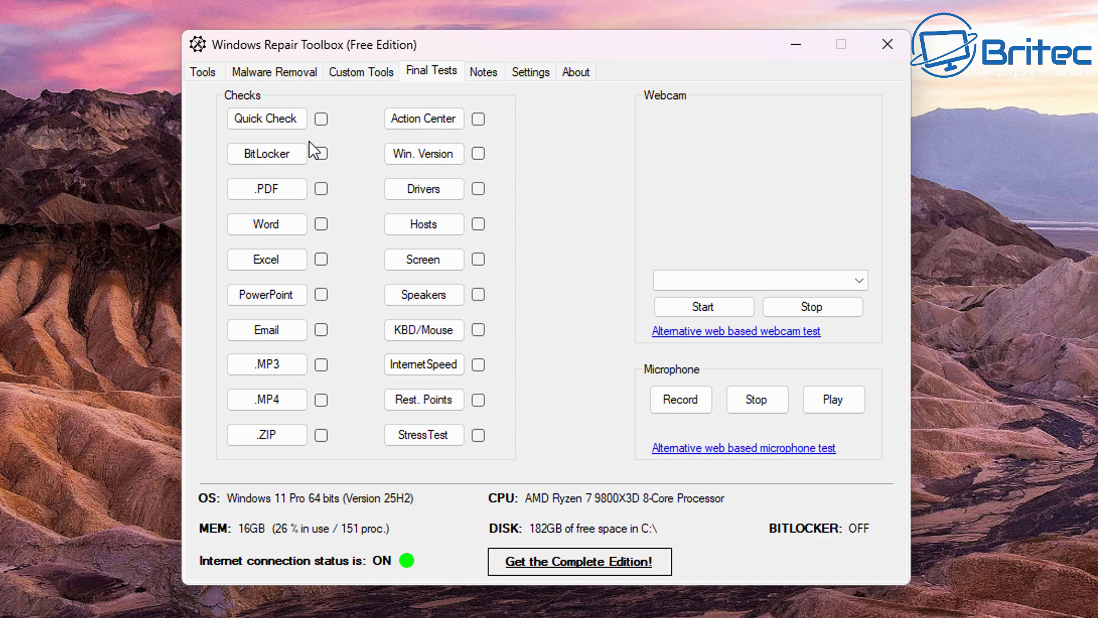
left_click(282, 131)
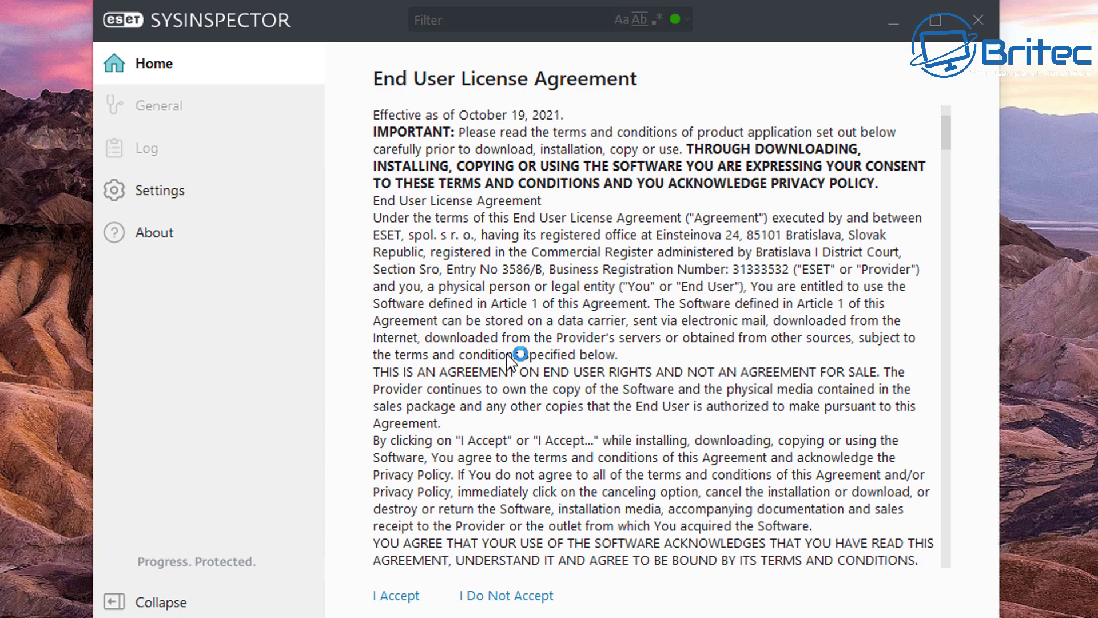
left_click(395, 596)
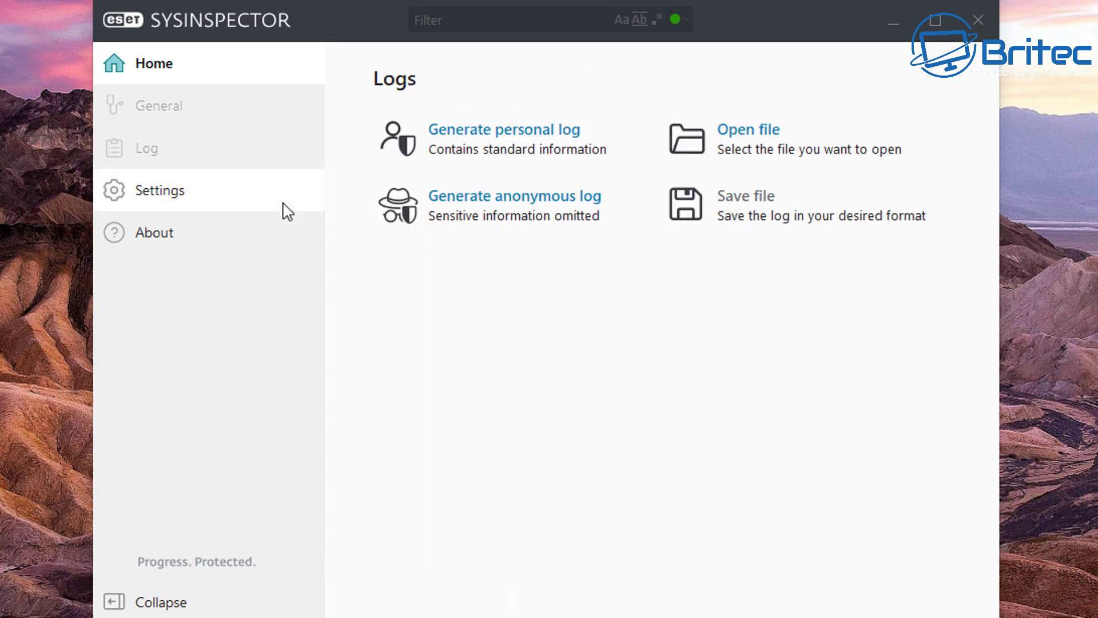
Close SysInspector, clear the Quick Check tick and bring up the empty notes editor
left_click(973, 22)
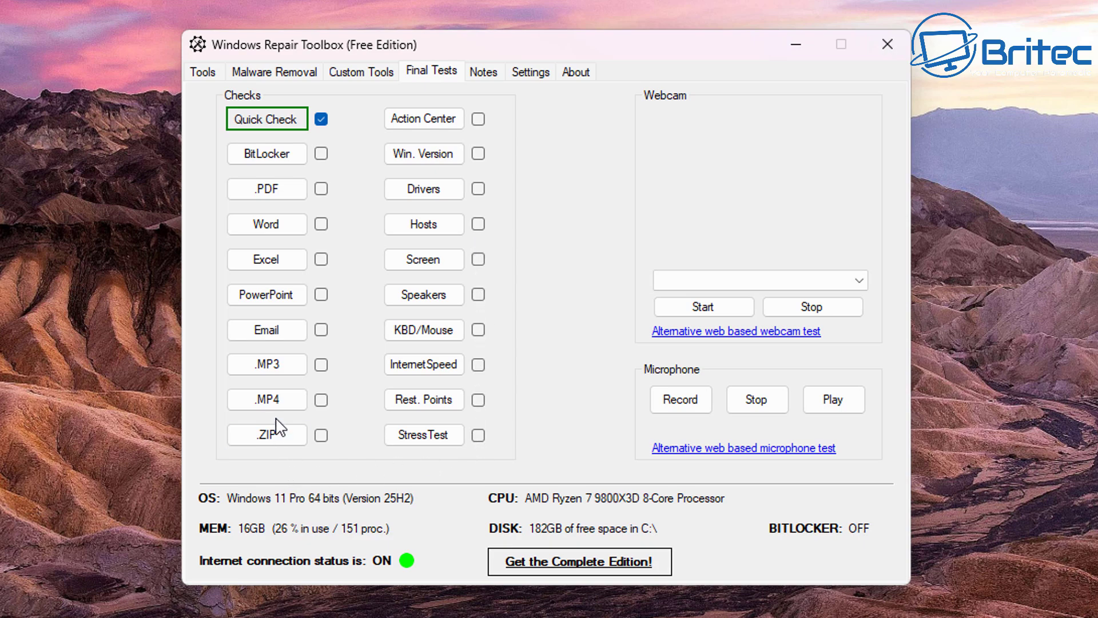
left_click(321, 121)
left_click(483, 73)
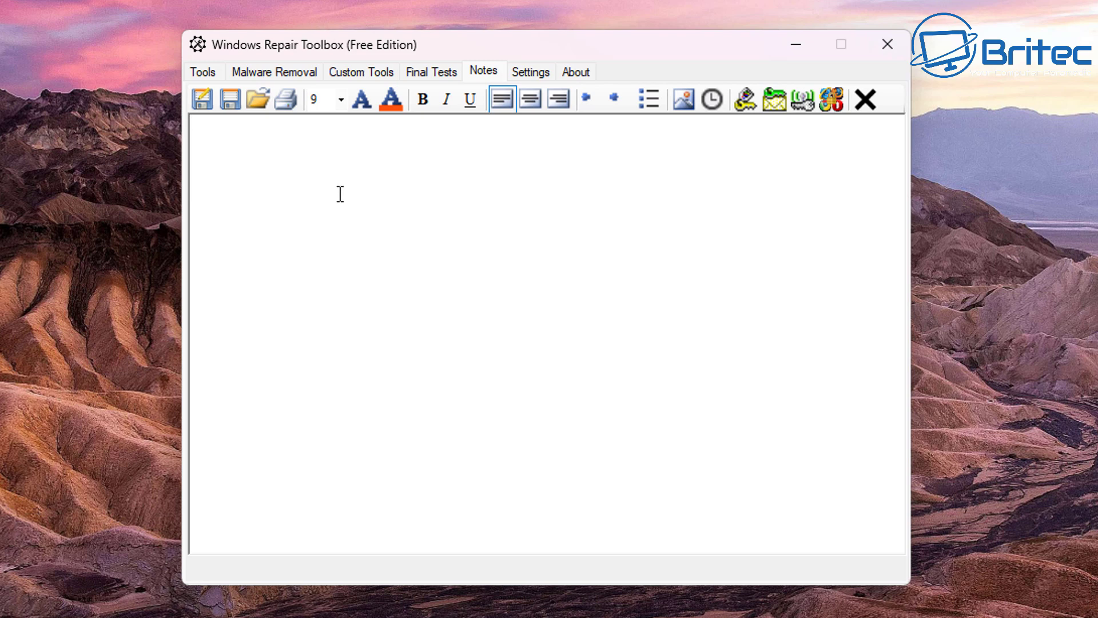
Type a note saying the taskbar was fixed on Windows 11 for the customer
type("Fixed taskbar on windows")
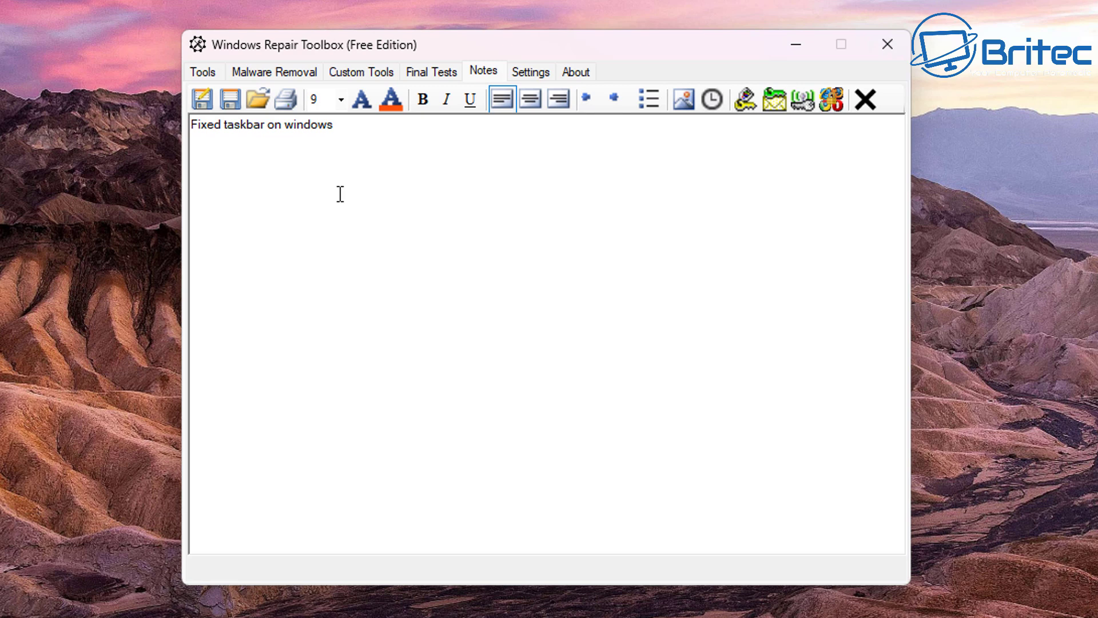
type(" 11 for Brian")
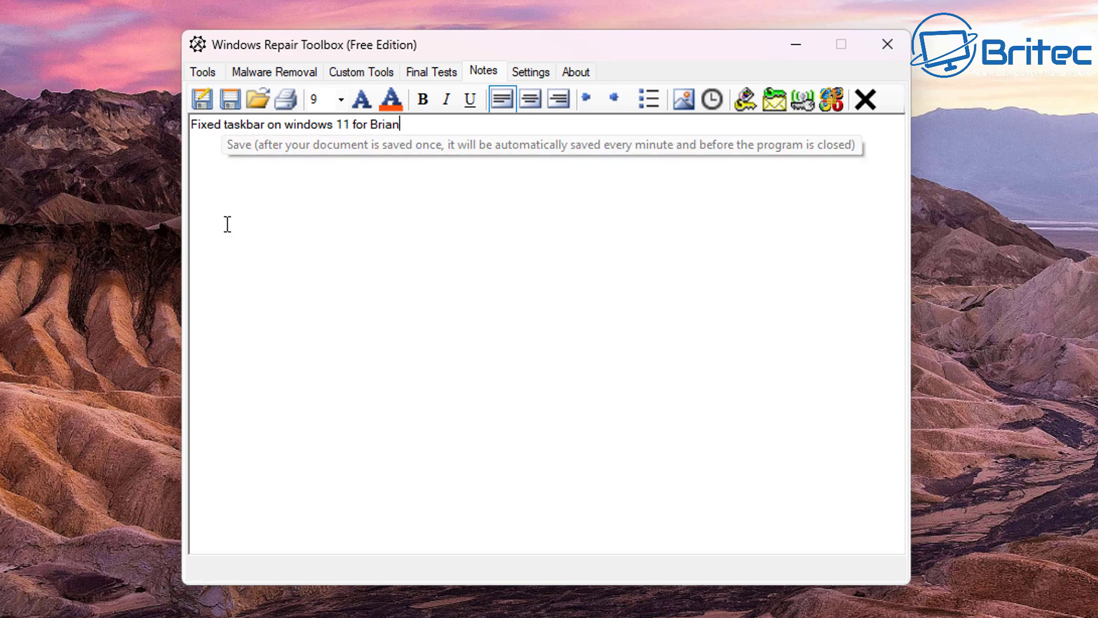
Review the Update All tool list in Settings, then view About showing version 3.0.4.8
left_click(530, 71)
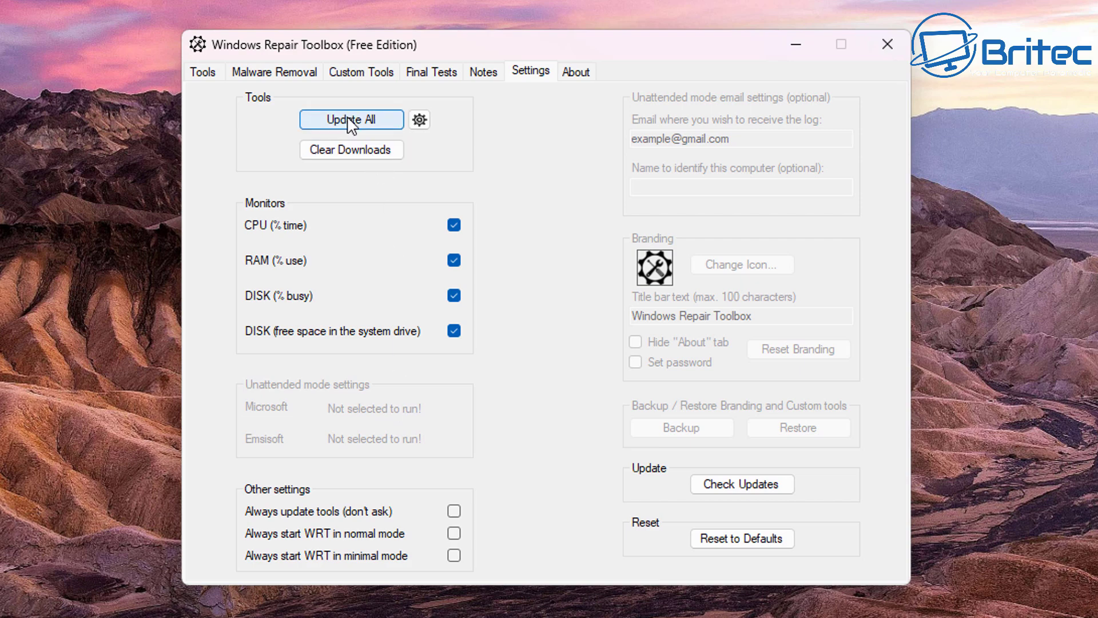
left_click(421, 120)
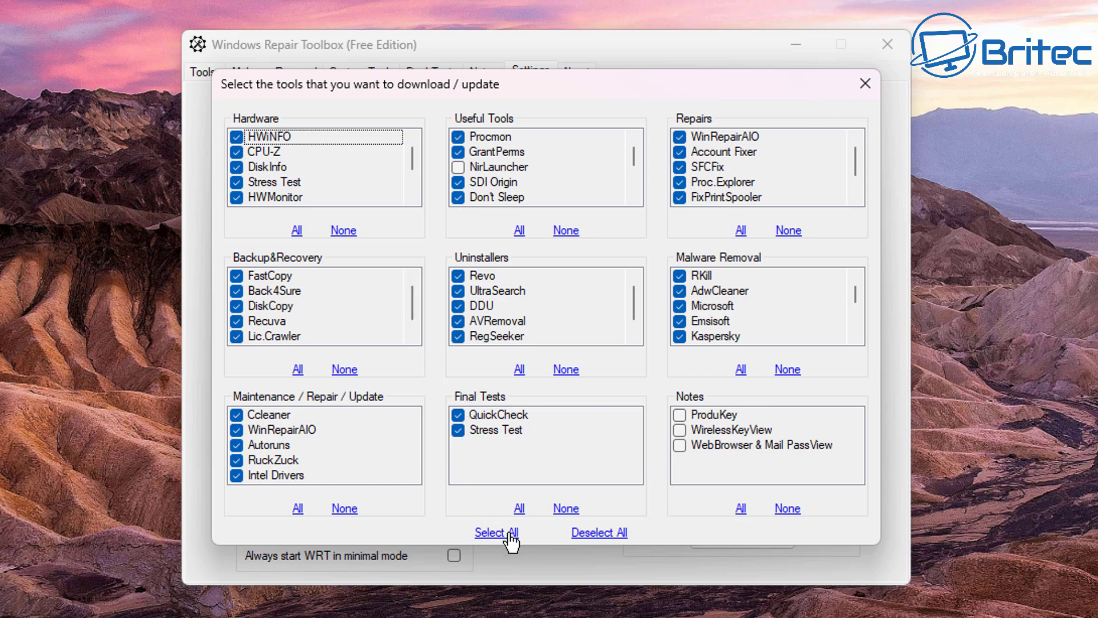
key("Escape")
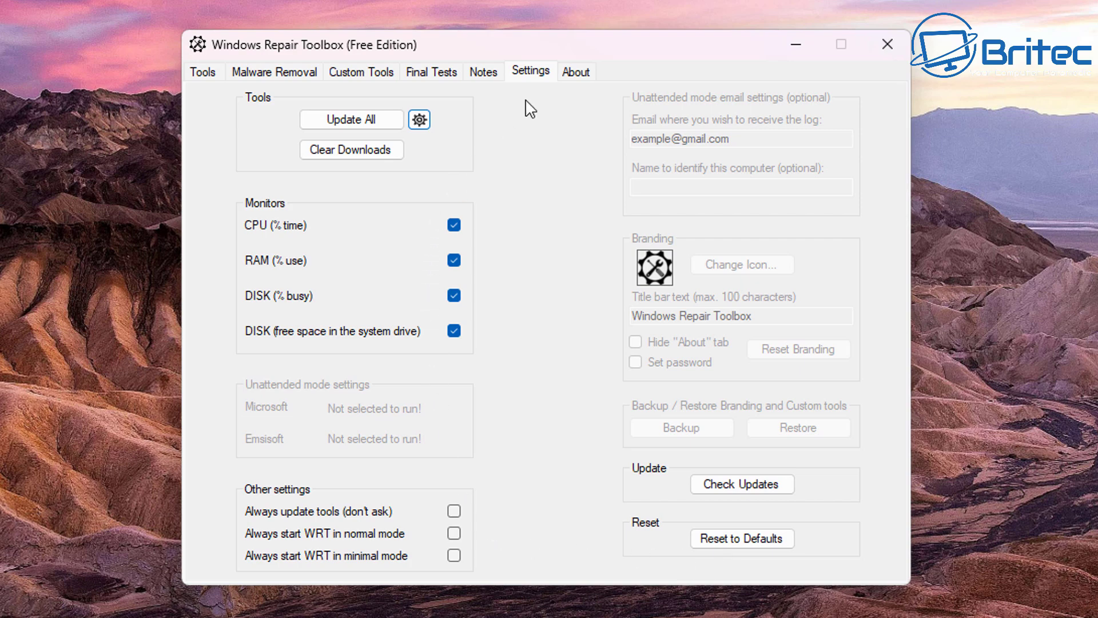
left_click(573, 75)
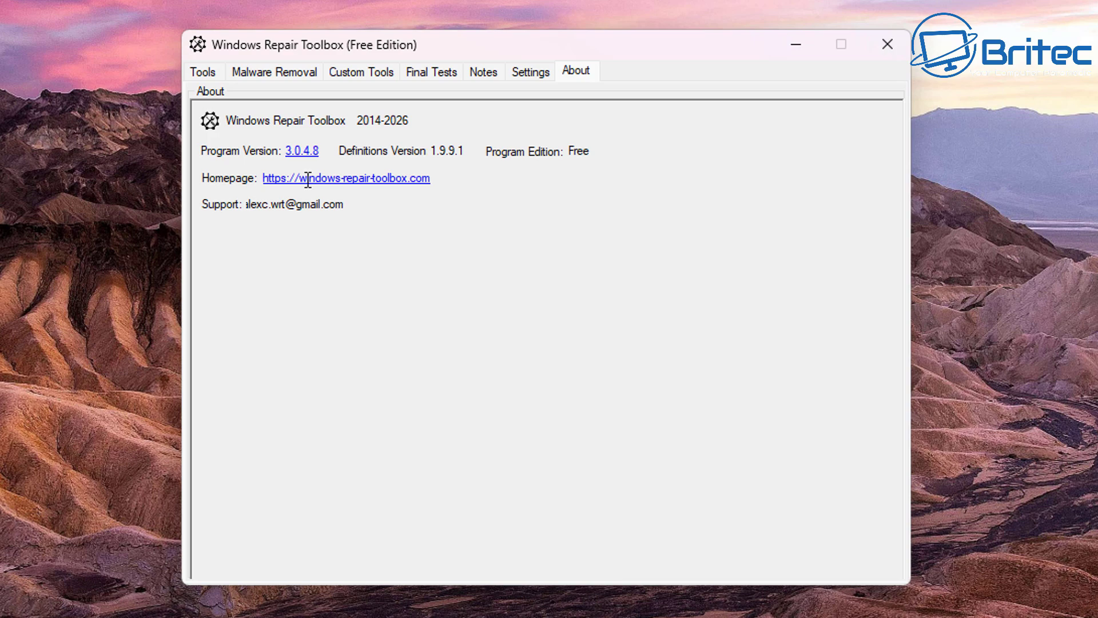
Cycle through the Tools, Malware Removal, Custom Tools and Final Tests tabs
left_click(209, 73)
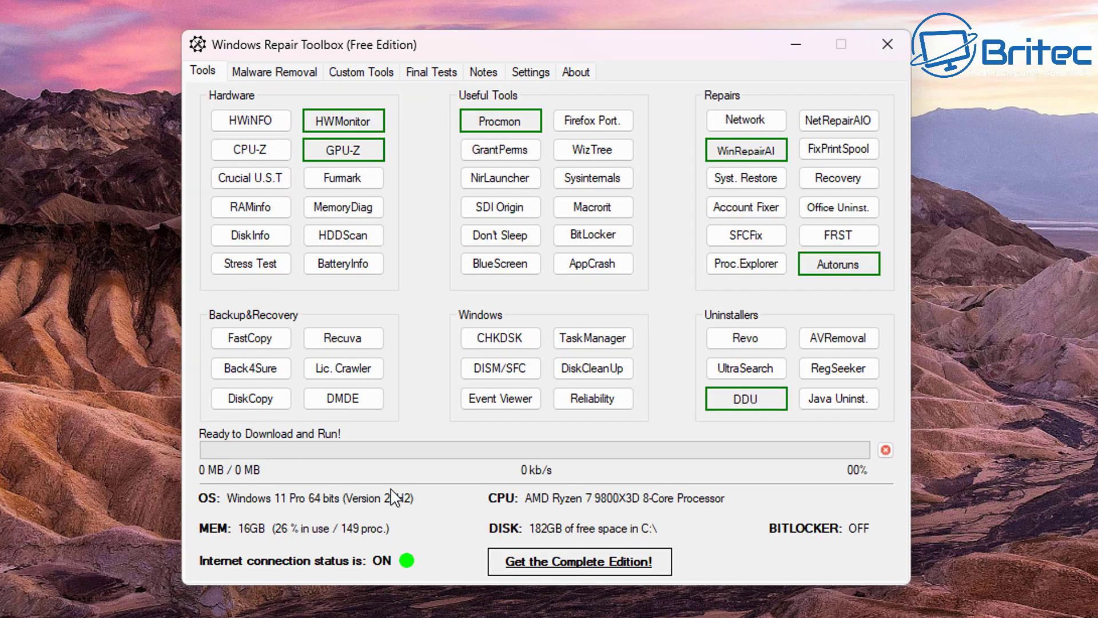
left_click(271, 72)
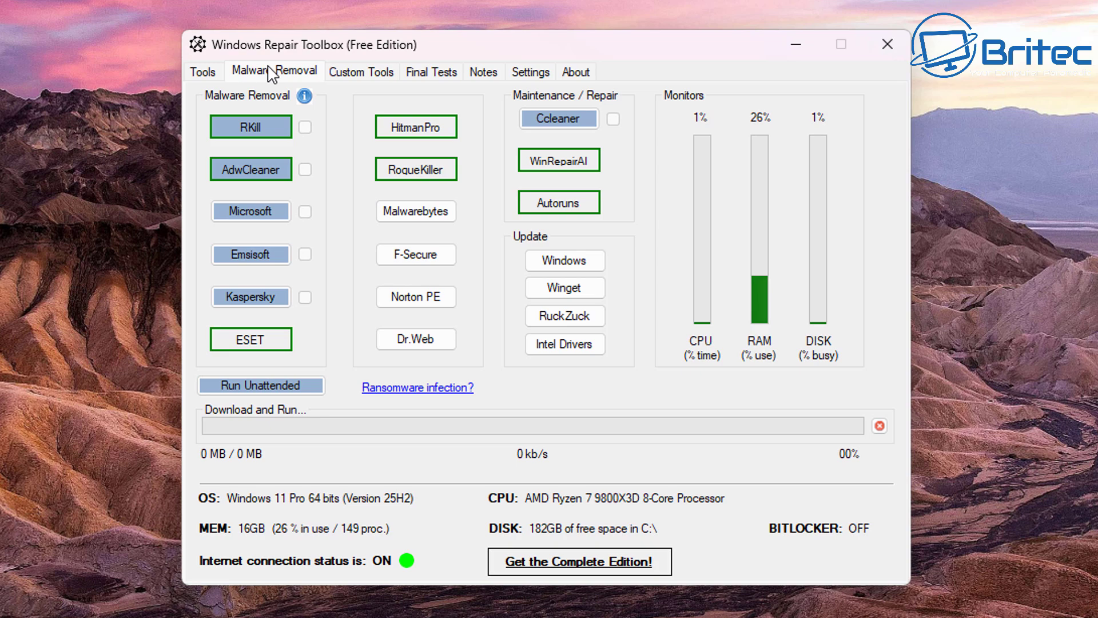
left_click(356, 72)
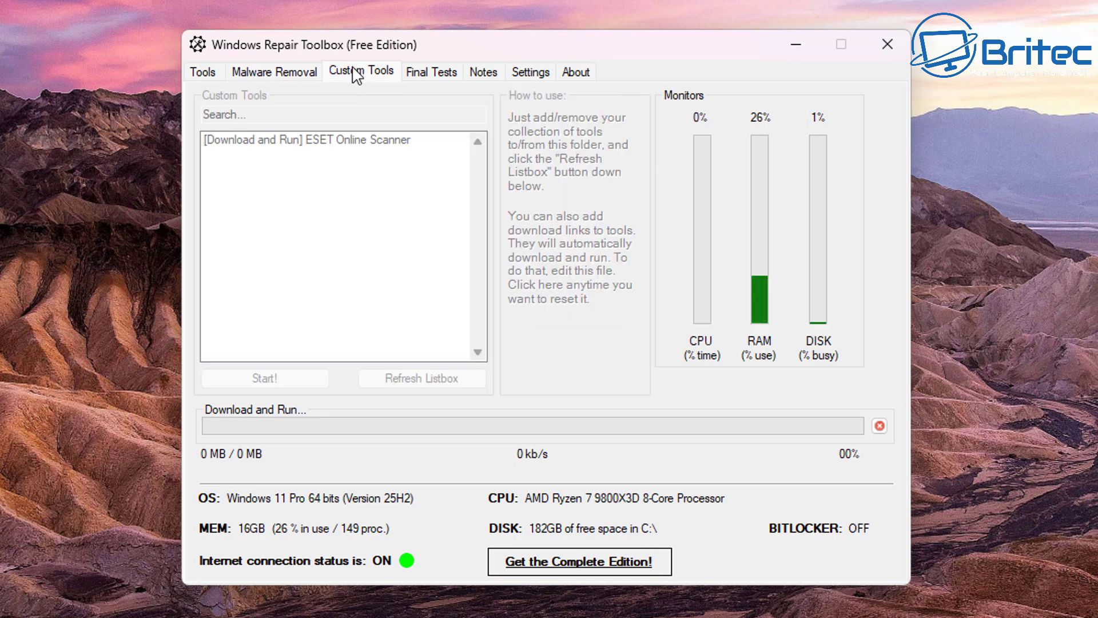
left_click(431, 72)
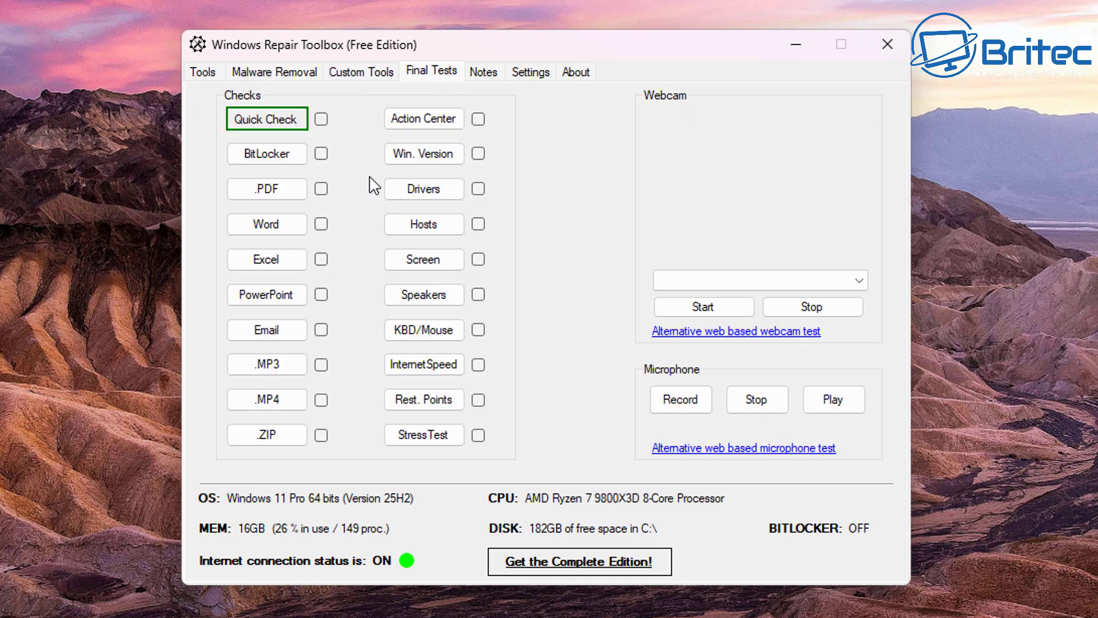